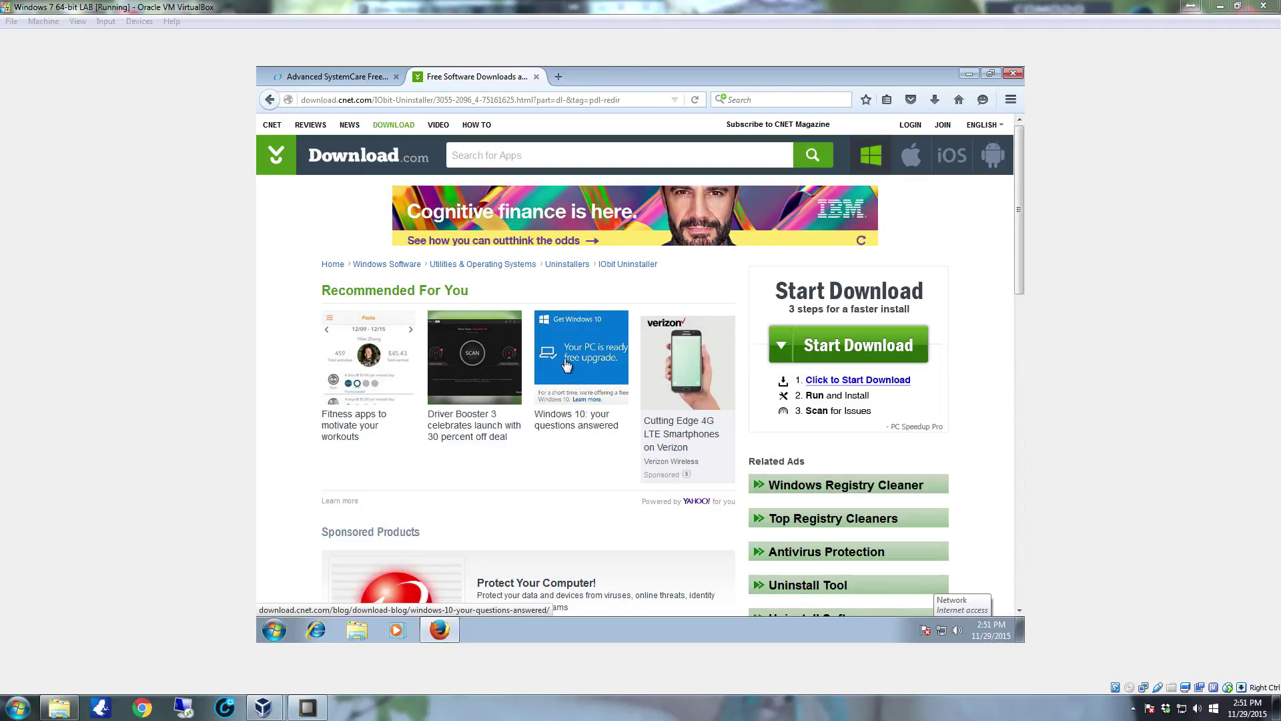
Close the Download.com tab and open IObit's Smart Defrag 4 product page from the Performance menu
{"action": "left_click", "coordinate": [536, 77]}
{"action": "mouse_move", "coordinate": [458, 143]}
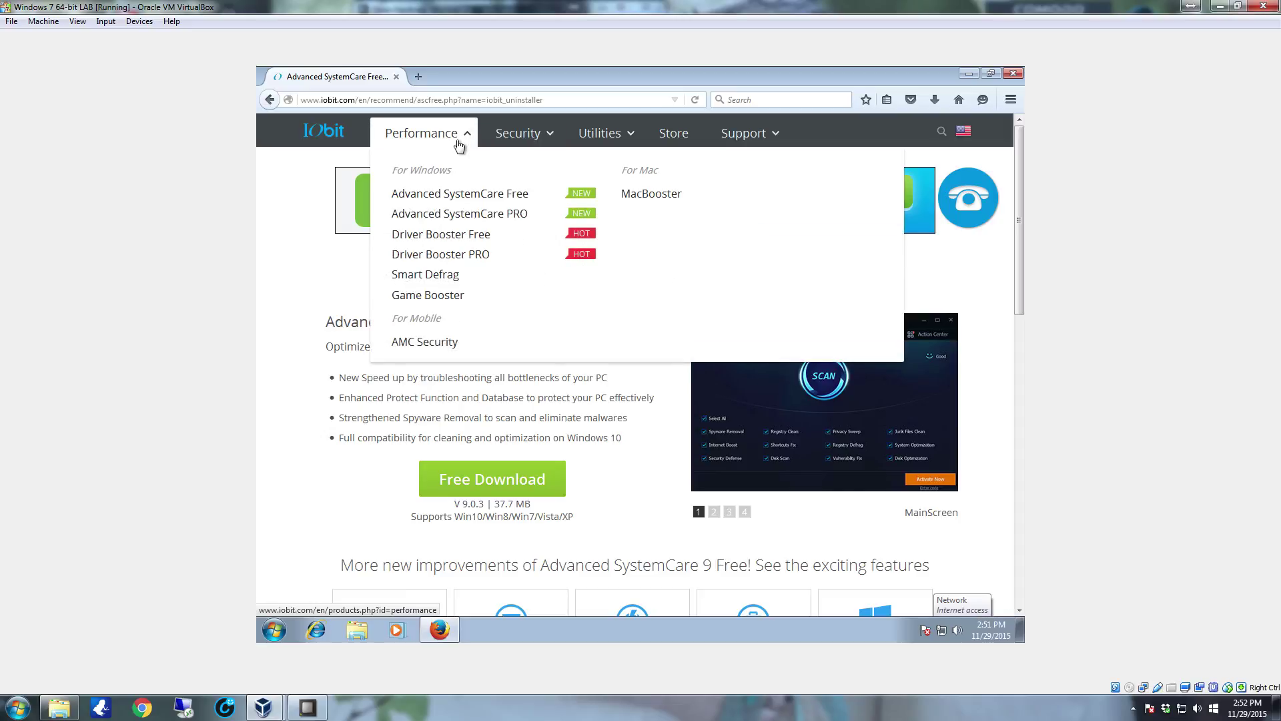
{"action": "left_click", "coordinate": [440, 279]}
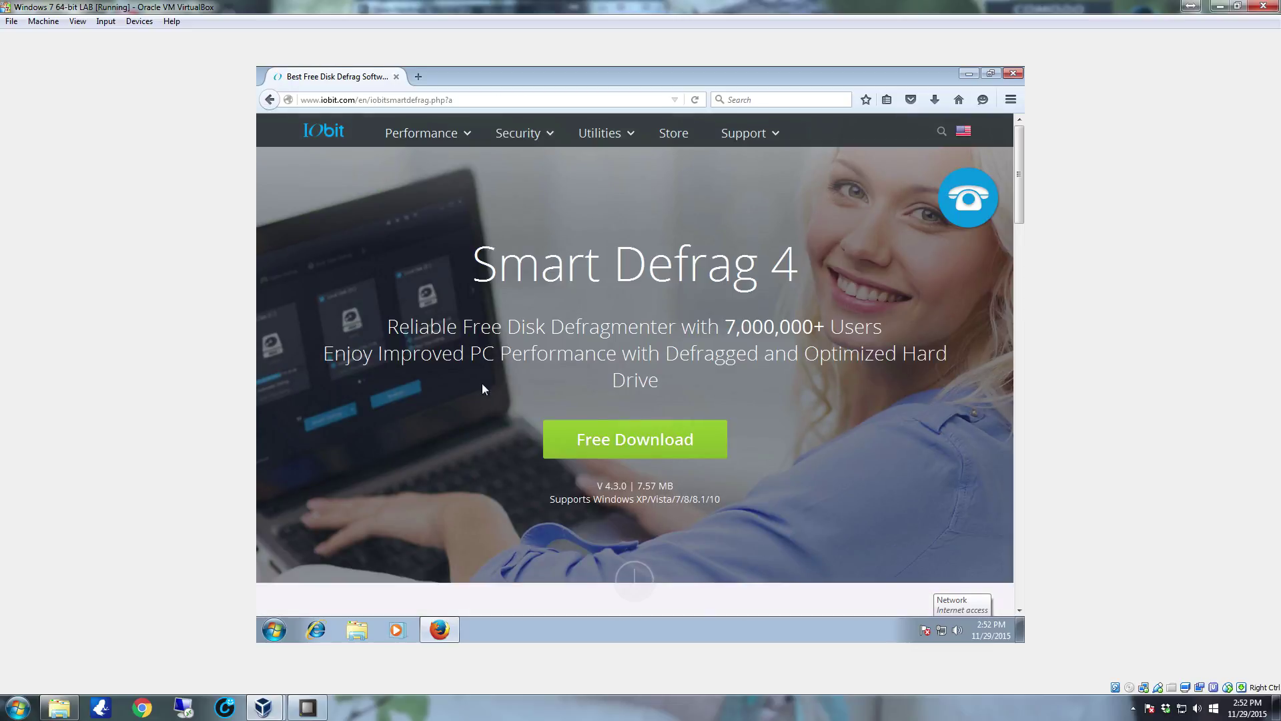
{"action": "mouse_move", "coordinate": [401, 141]}
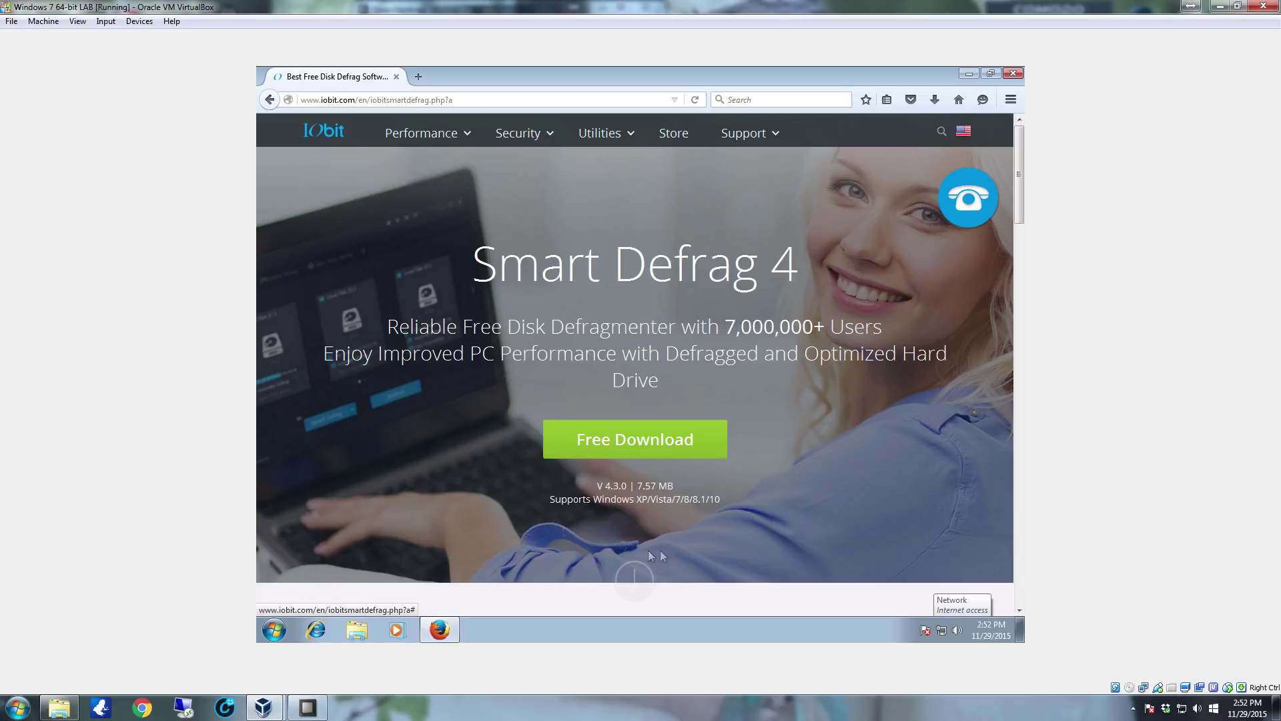
Save smart-defrag-setup.exe from the MajorGeeks mirror and dismiss the follow-us popup
{"action": "left_click", "coordinate": [637, 440]}
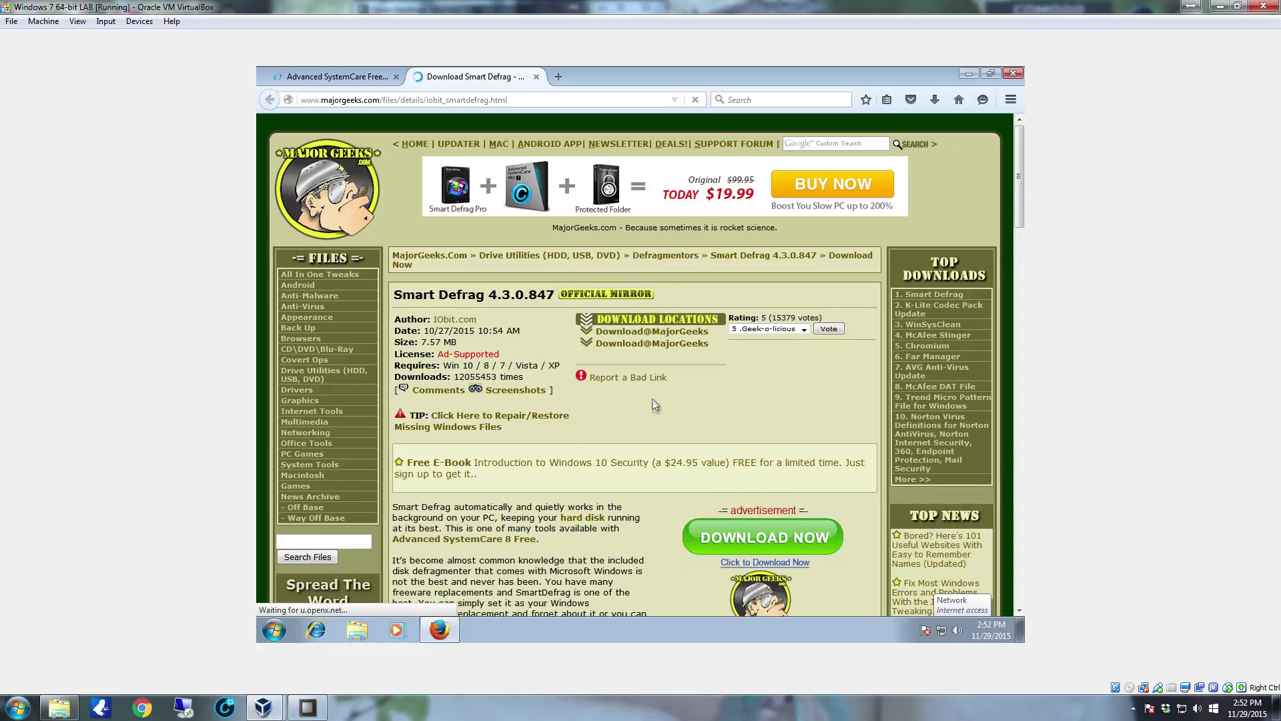
{"action": "left_click", "coordinate": [661, 345]}
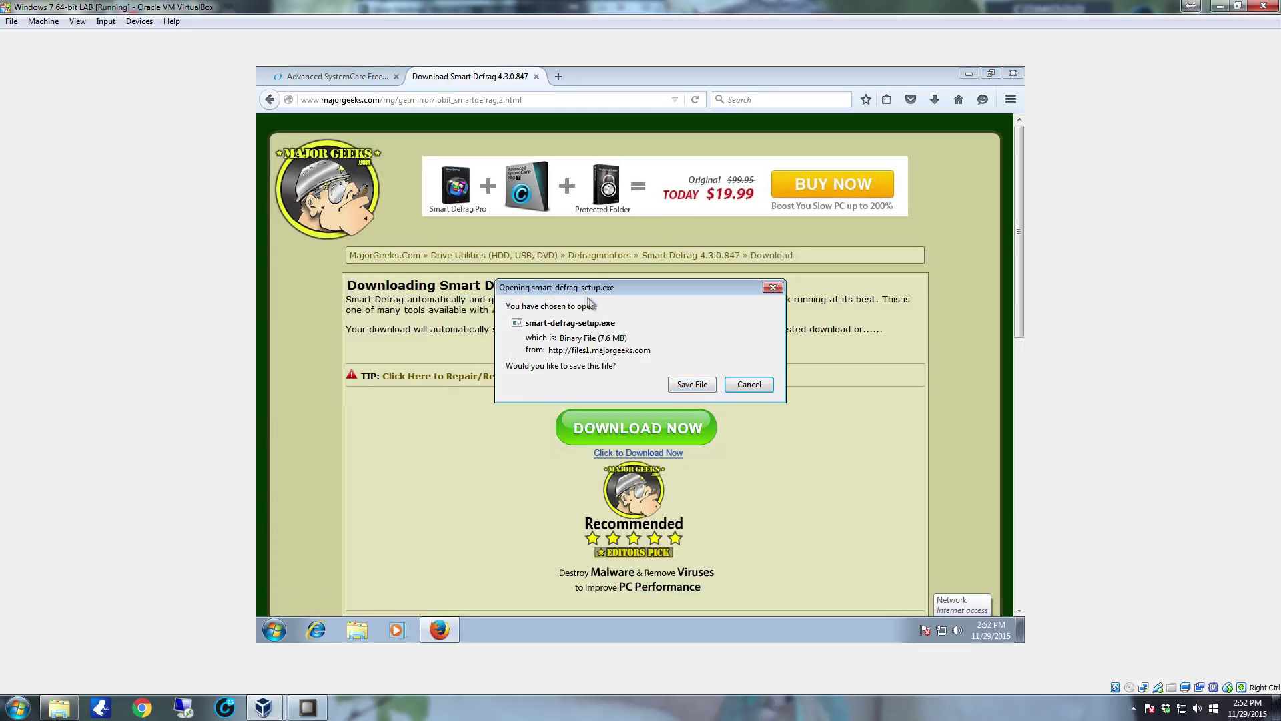
{"action": "left_click", "coordinate": [707, 384]}
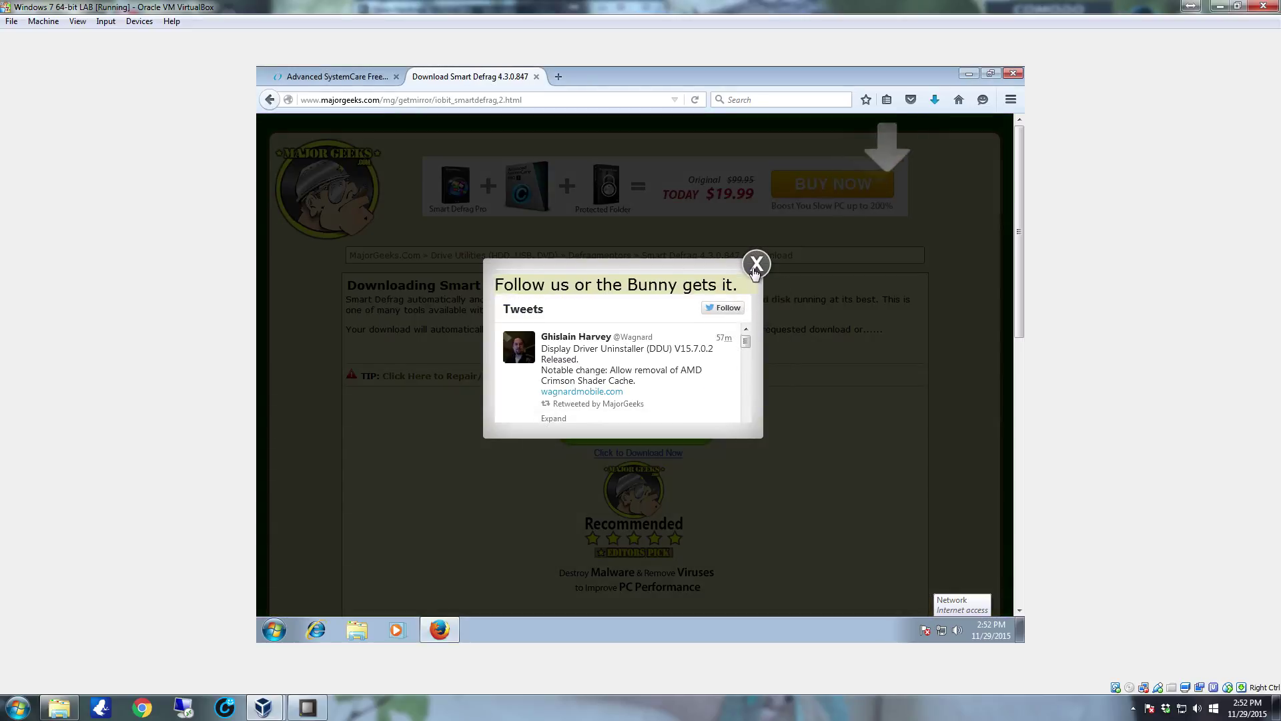
{"action": "left_click", "coordinate": [756, 265]}
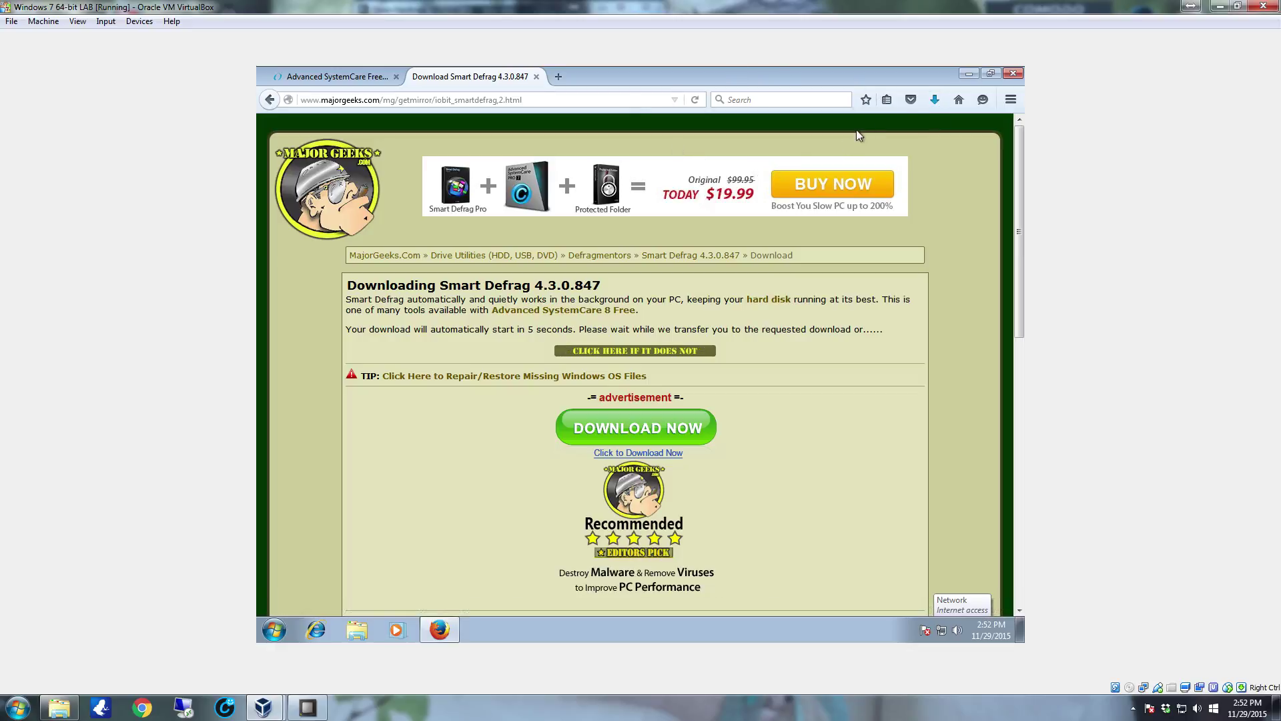
{"action": "left_click", "coordinate": [936, 101]}
Run smart-defrag-setup.exe from Firefox's downloads, allowing it through the security warning and UAC prompt
{"action": "left_click", "coordinate": [767, 149]}
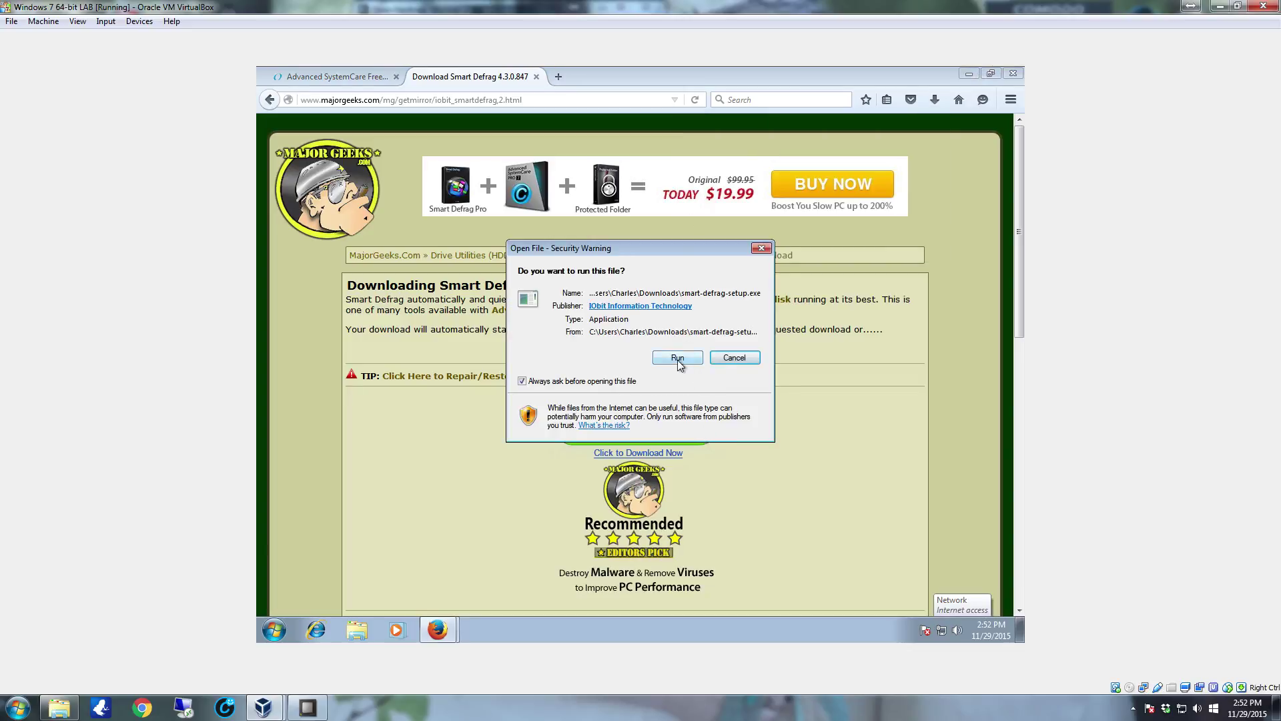
{"action": "left_click", "coordinate": [678, 359]}
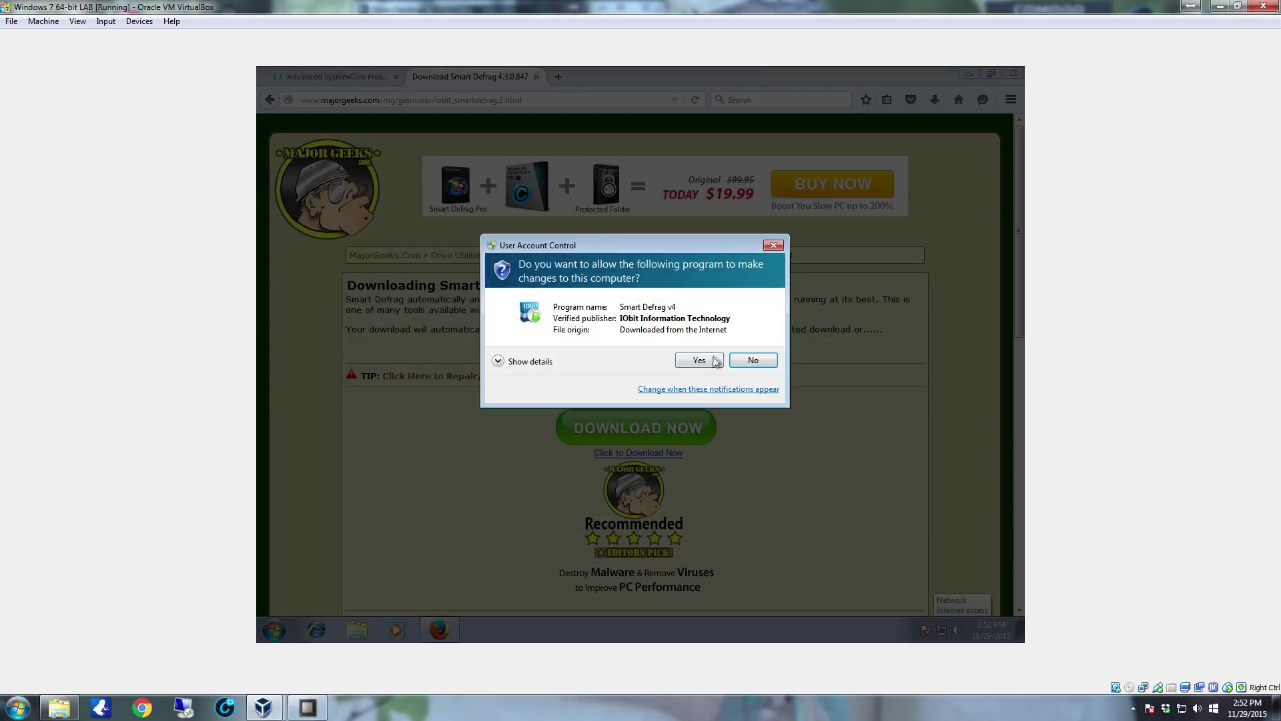
{"action": "left_click", "coordinate": [698, 360]}
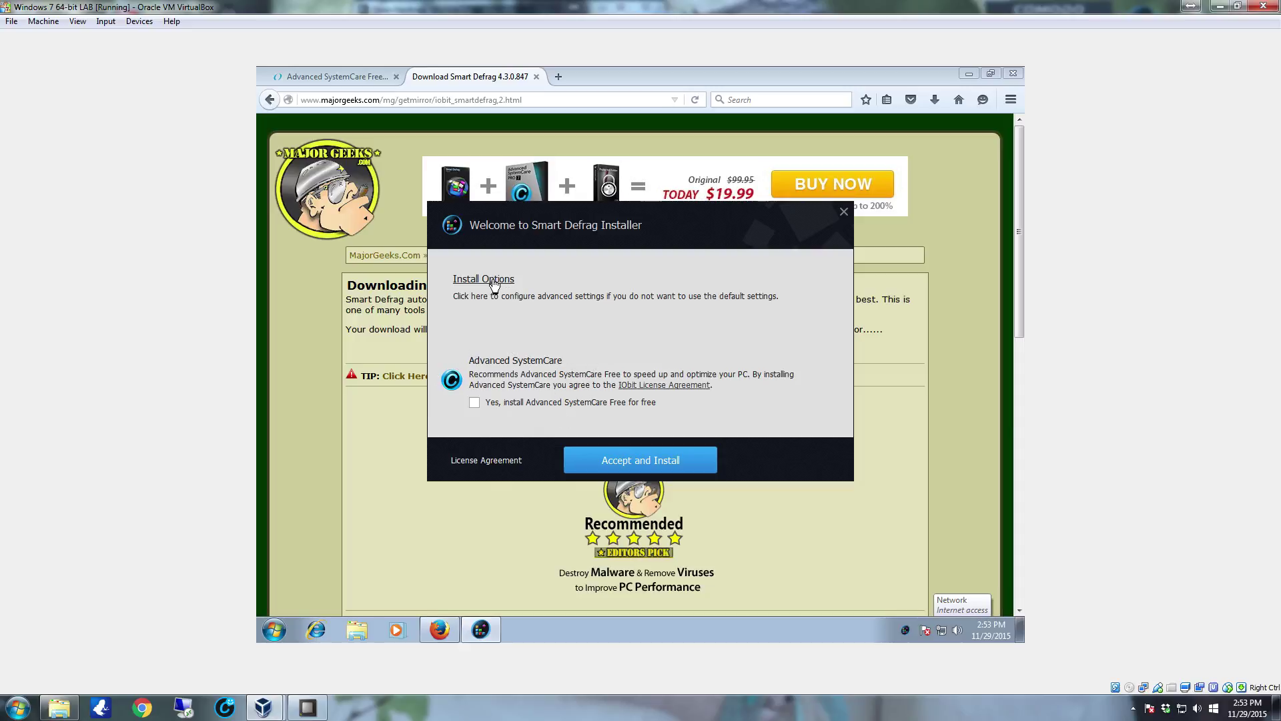
{"action": "left_click", "coordinate": [494, 280]}
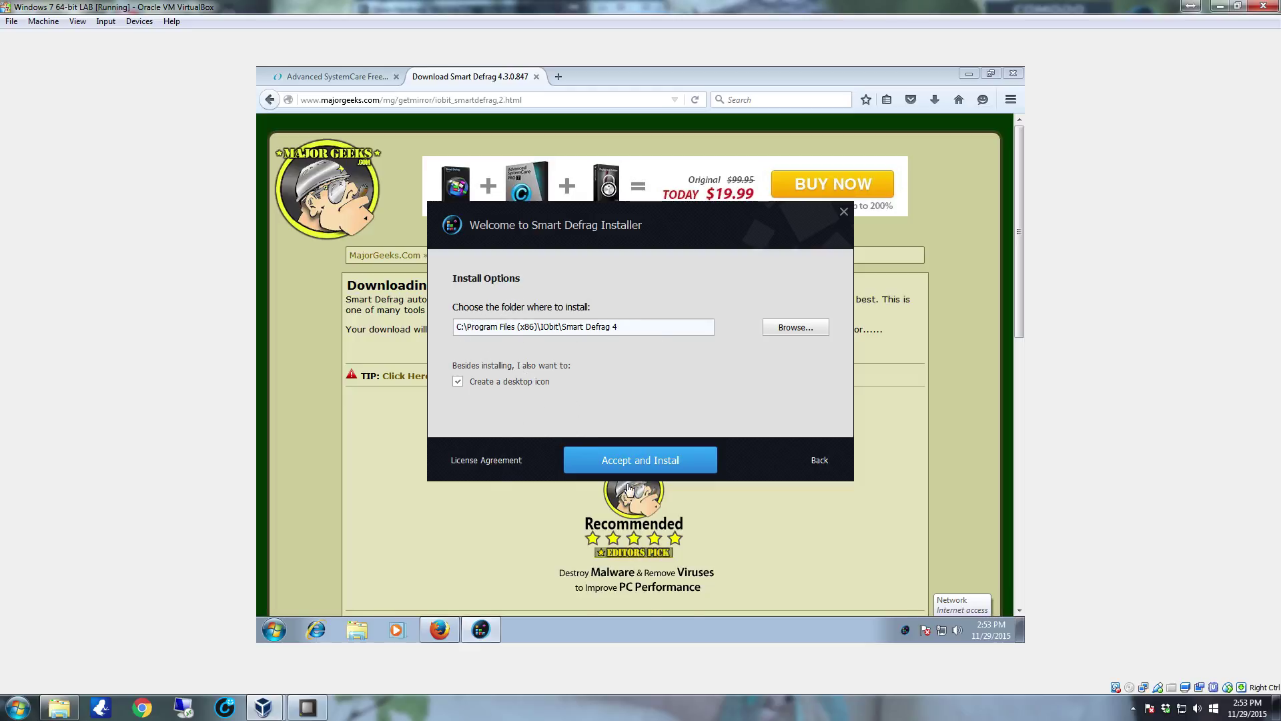
Install Smart Defrag 4 to C:\Program Files (x86)\IObit\Smart Defrag 4, skipping the MyPCBackup offer
{"action": "left_click", "coordinate": [627, 454]}
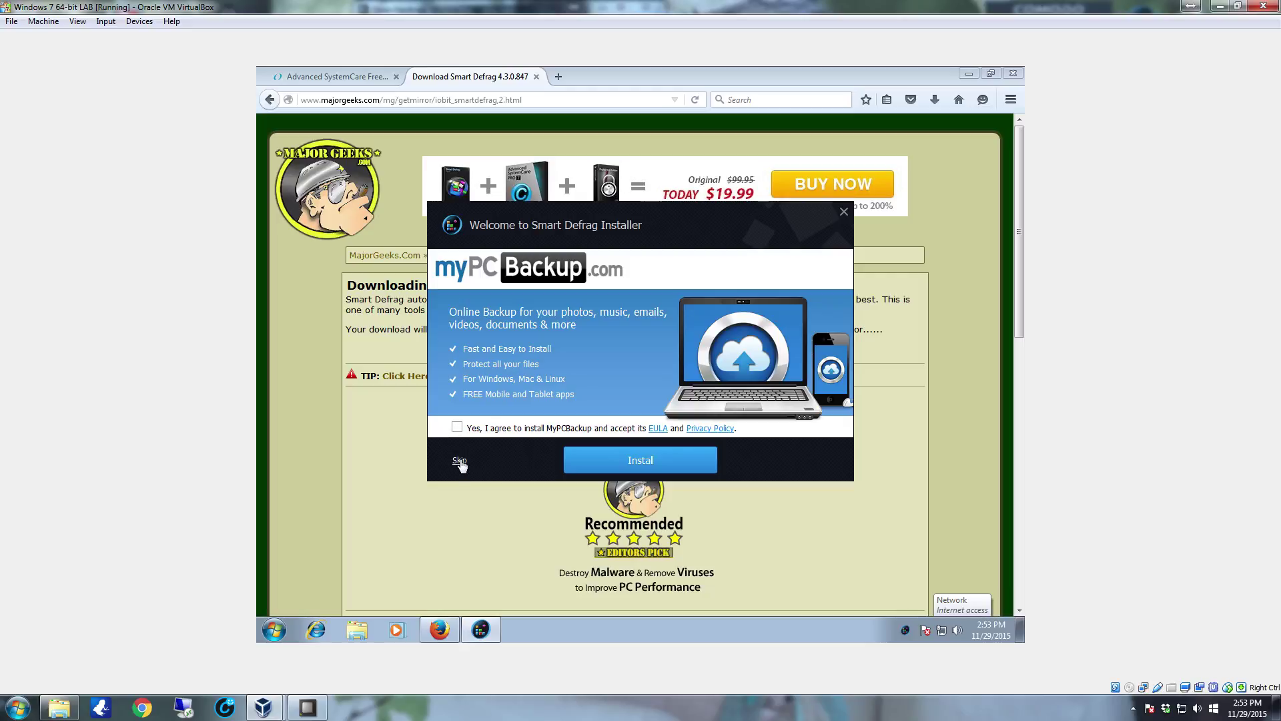
{"action": "left_click", "coordinate": [460, 460]}
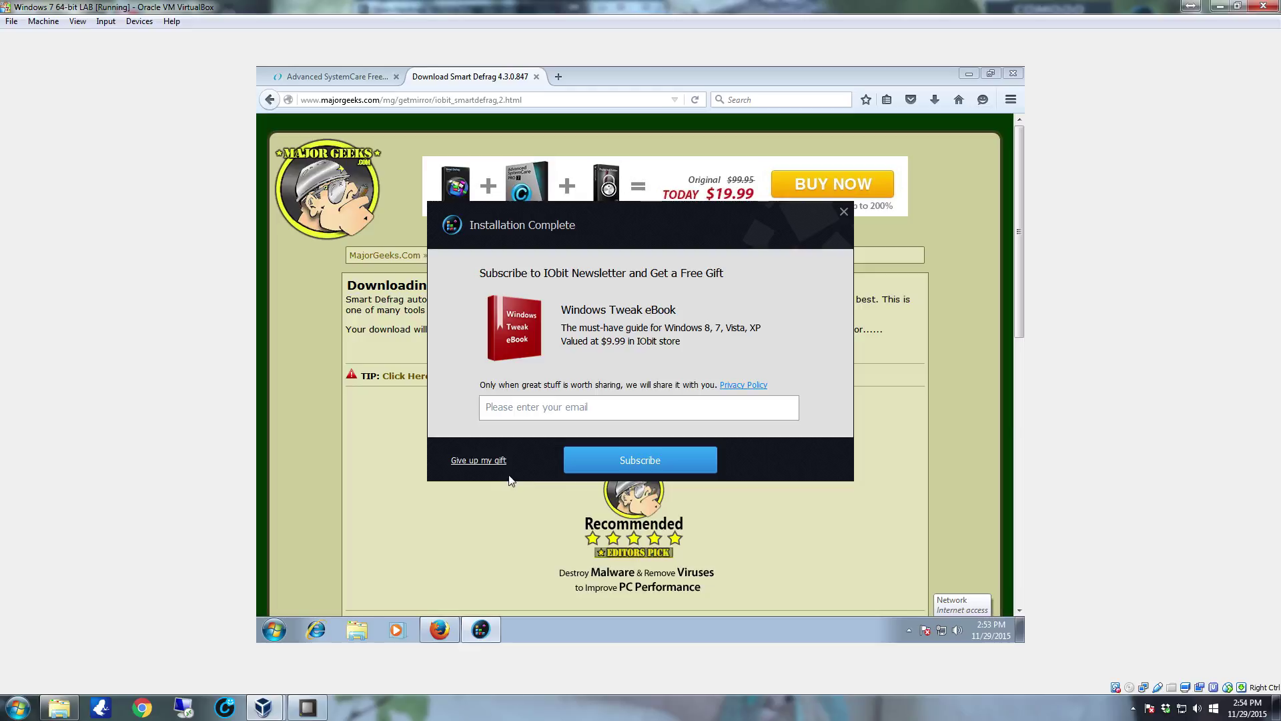
Decline the newsletter eBook gift and close Firefox's Thanks for installing page
{"action": "left_click", "coordinate": [478, 460]}
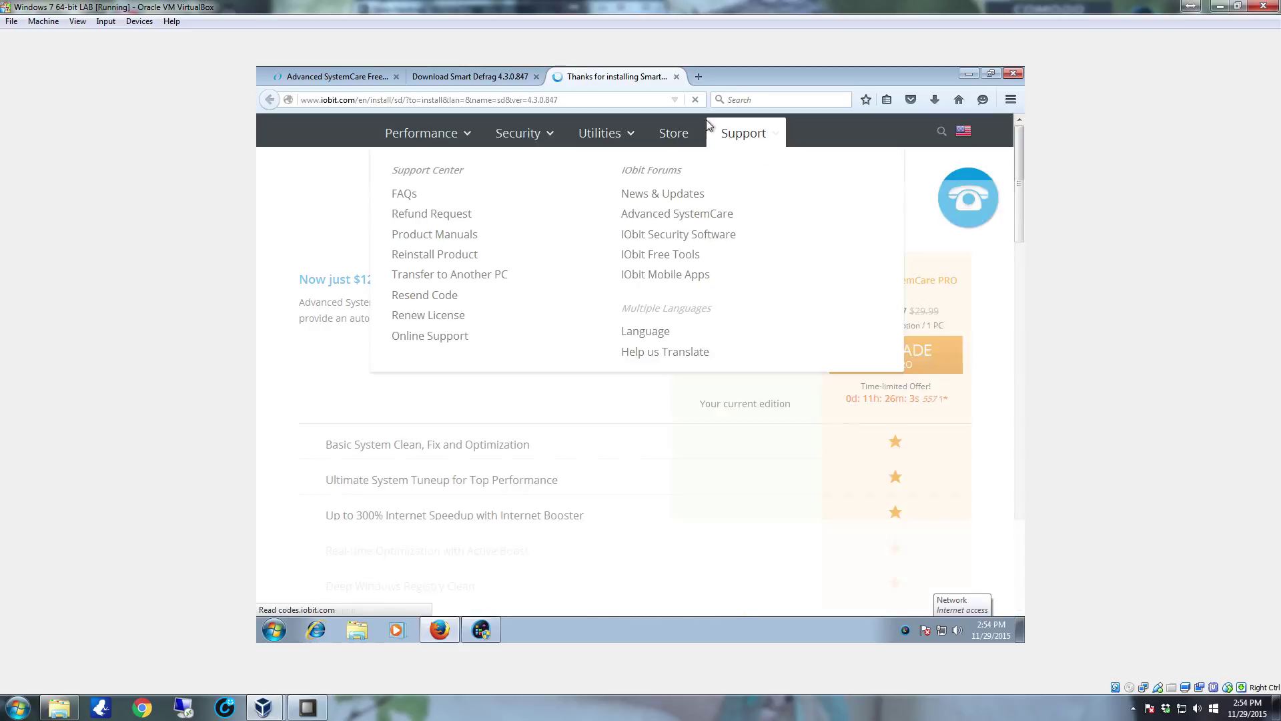
{"action": "left_click", "coordinate": [676, 76]}
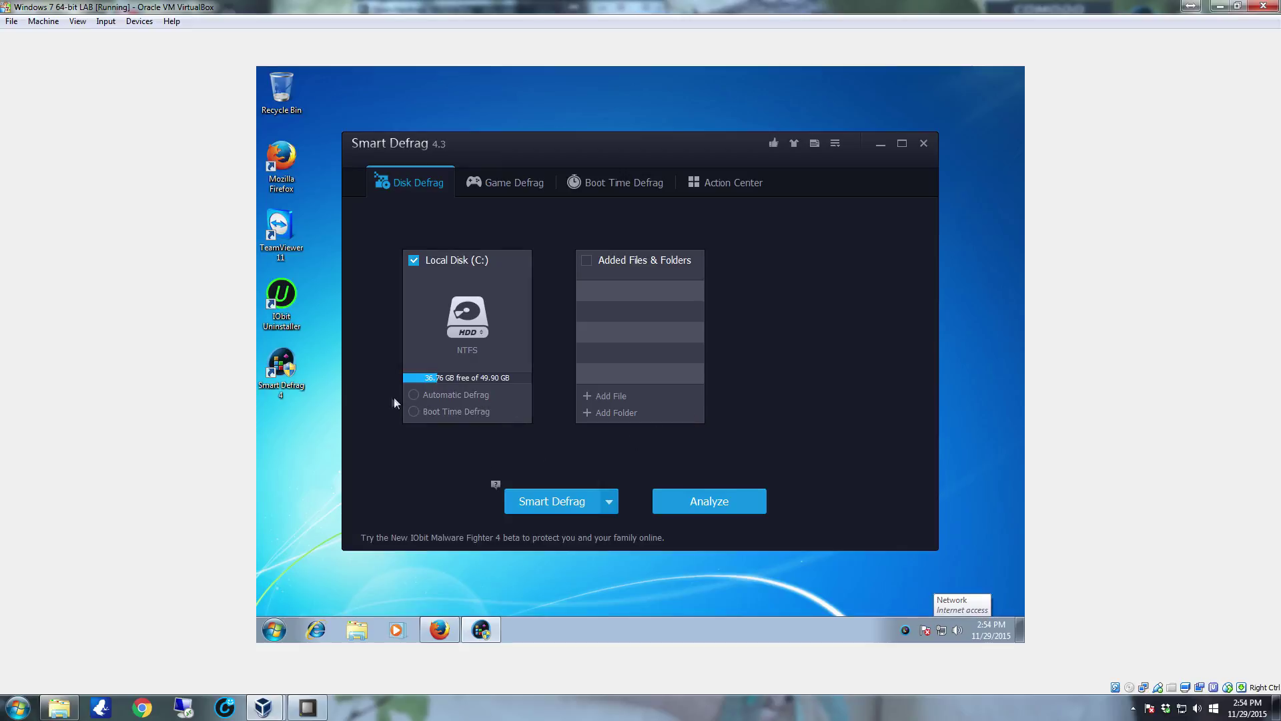
Enable boot-time defrag on C: and set automatic defrag to 10 idle minutes, pausing above 90%
{"action": "mouse_move", "coordinate": [416, 399]}
{"action": "left_click", "coordinate": [413, 412]}
{"action": "left_click", "coordinate": [515, 395]}
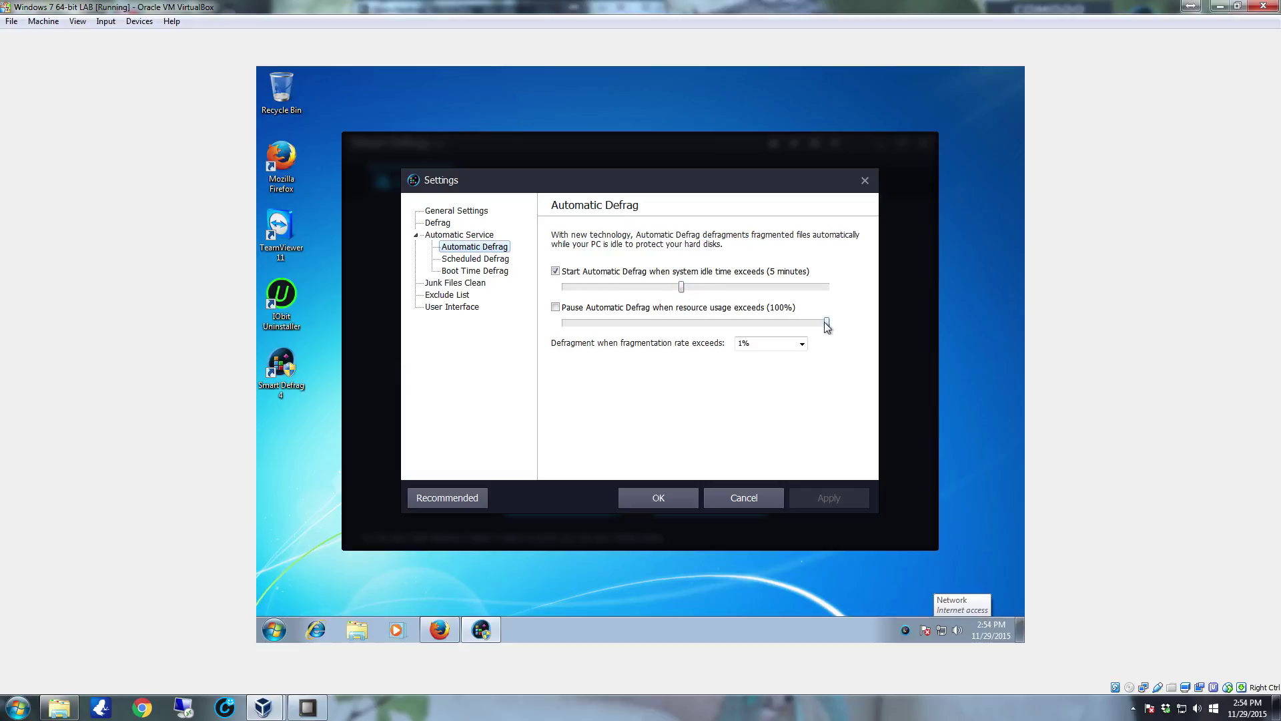
{"action": "left_click_drag", "start_coordinate": [827, 325], "coordinate": [795, 325]}
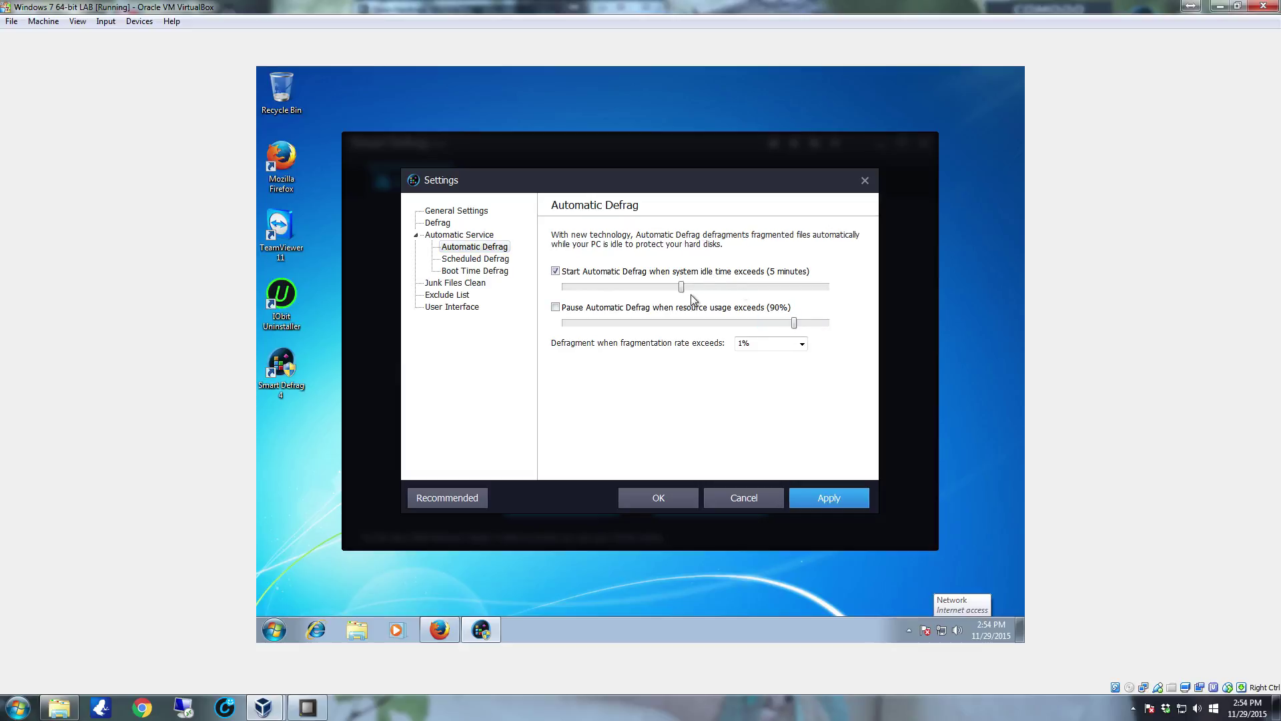
{"action": "left_click_drag", "start_coordinate": [683, 287], "coordinate": [834, 296]}
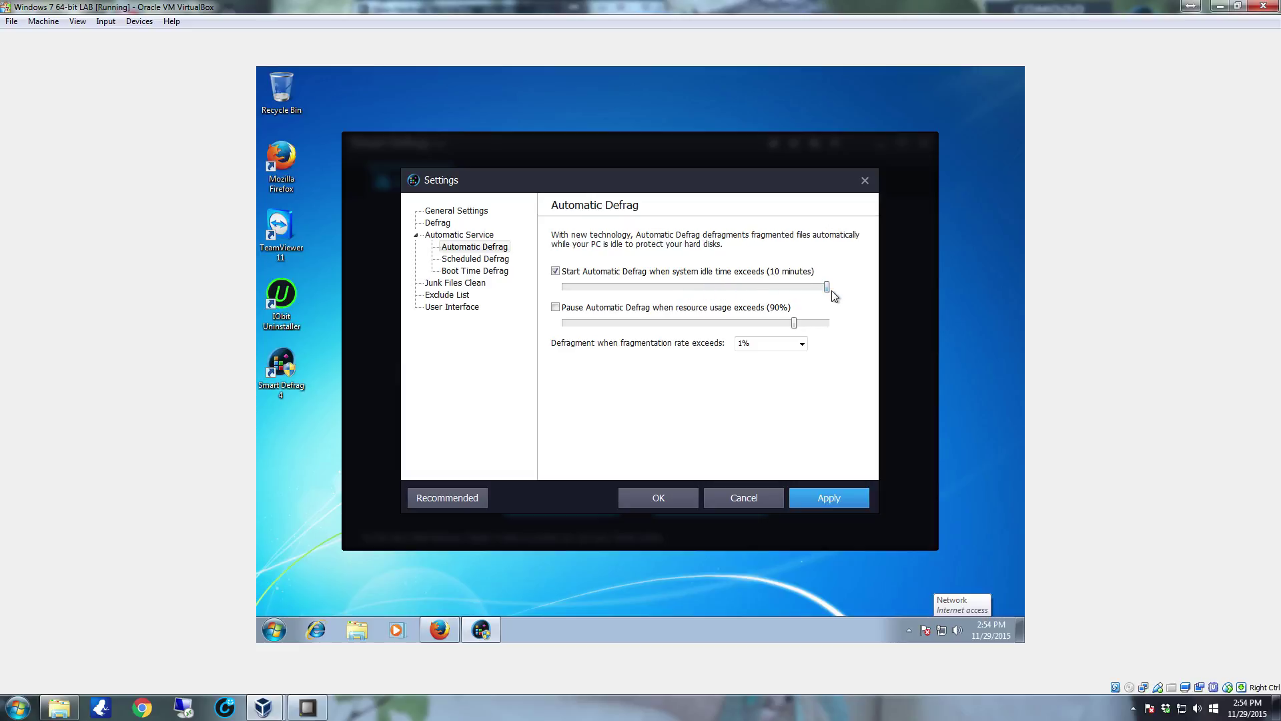
{"action": "left_click", "coordinate": [484, 262]}
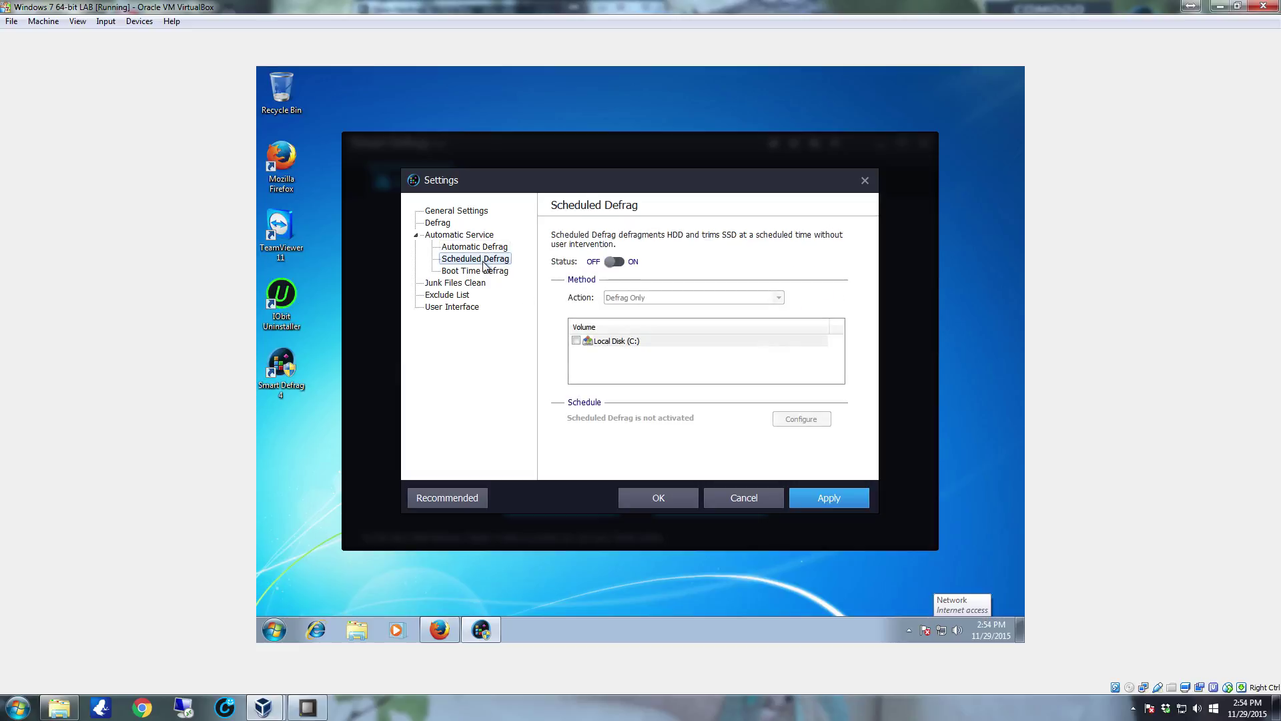
Turn on scheduled defrag with Defrag and Fully Optimize as its action
{"action": "left_click", "coordinate": [611, 262]}
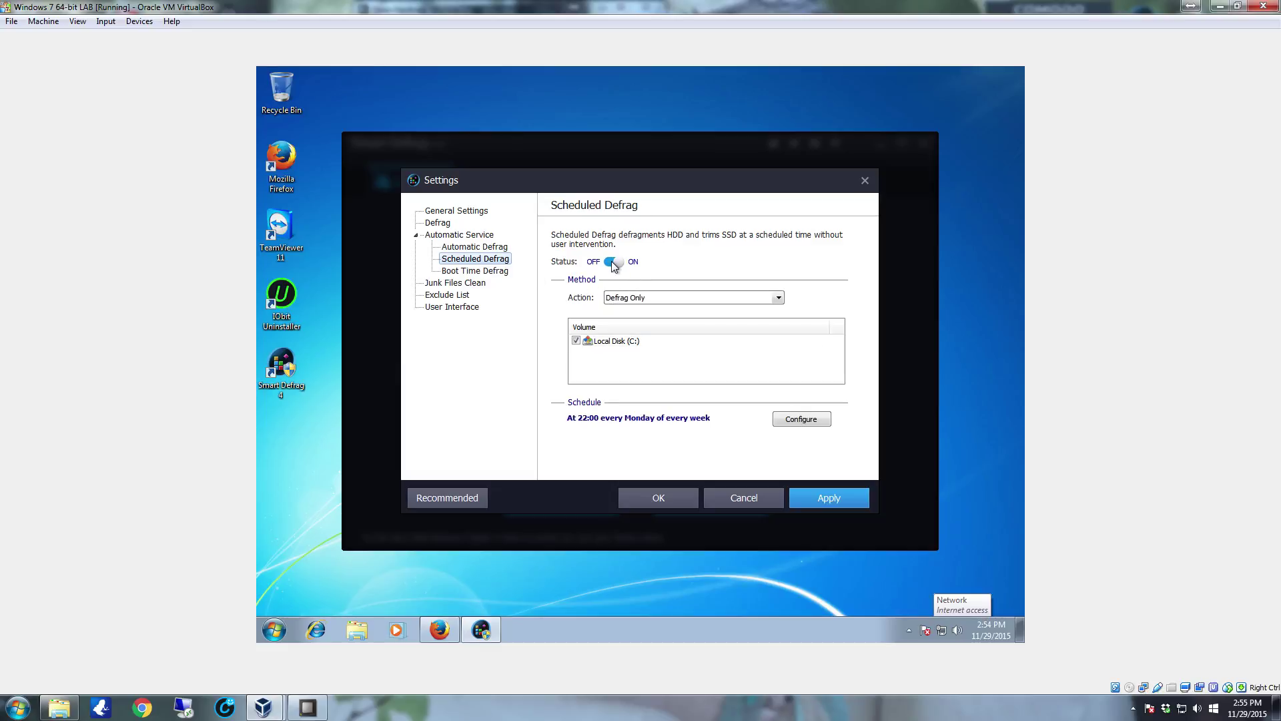
{"action": "left_click", "coordinate": [676, 299]}
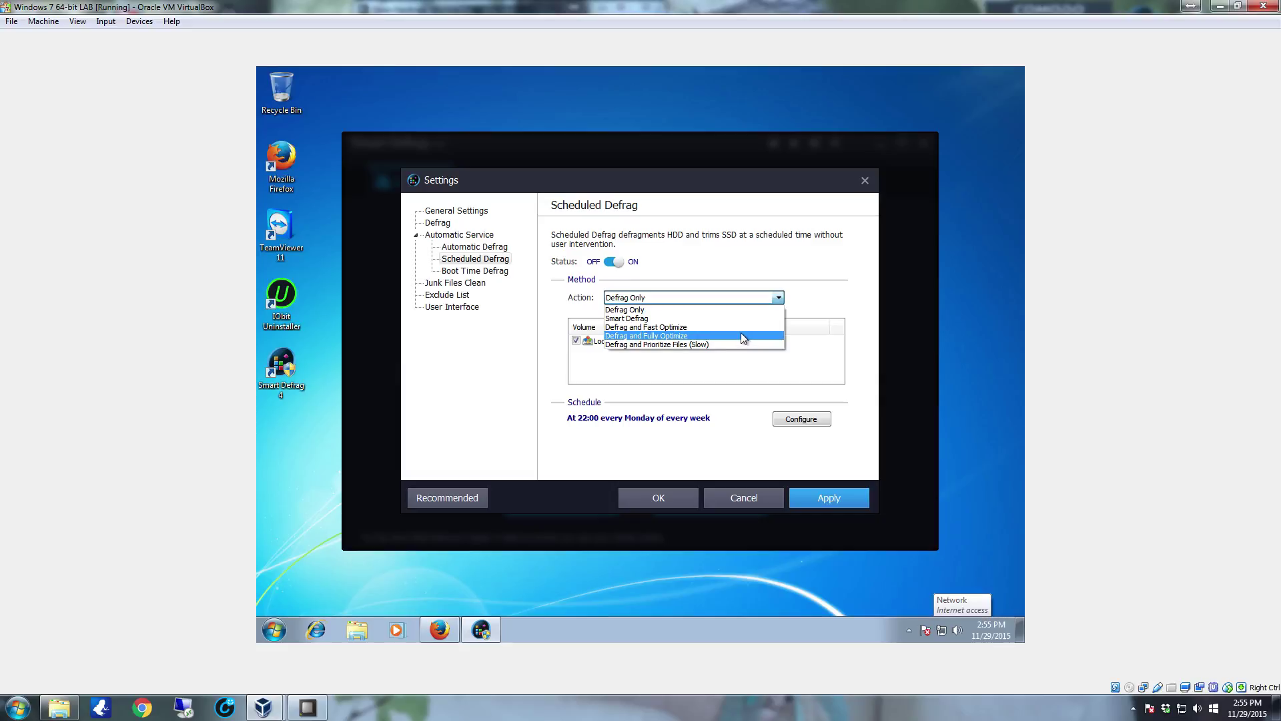
{"action": "left_click", "coordinate": [741, 332]}
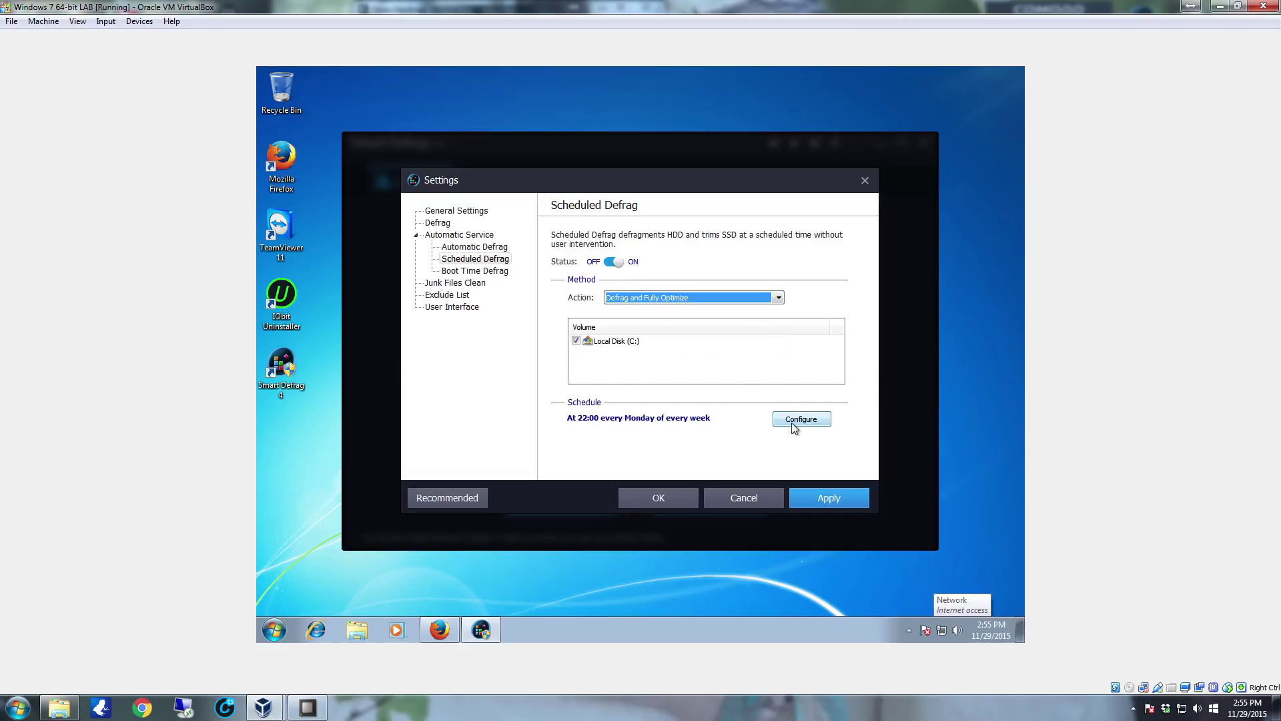
{"action": "left_click", "coordinate": [779, 300]}
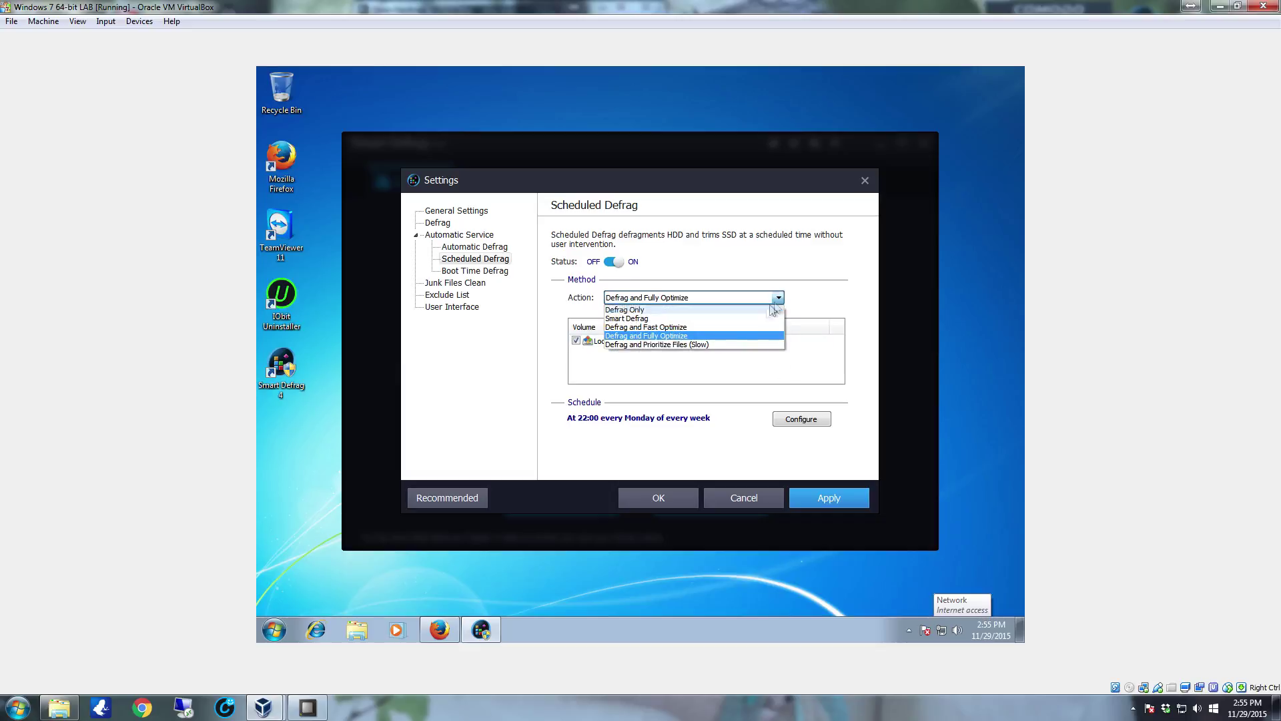
{"action": "left_click", "coordinate": [707, 335]}
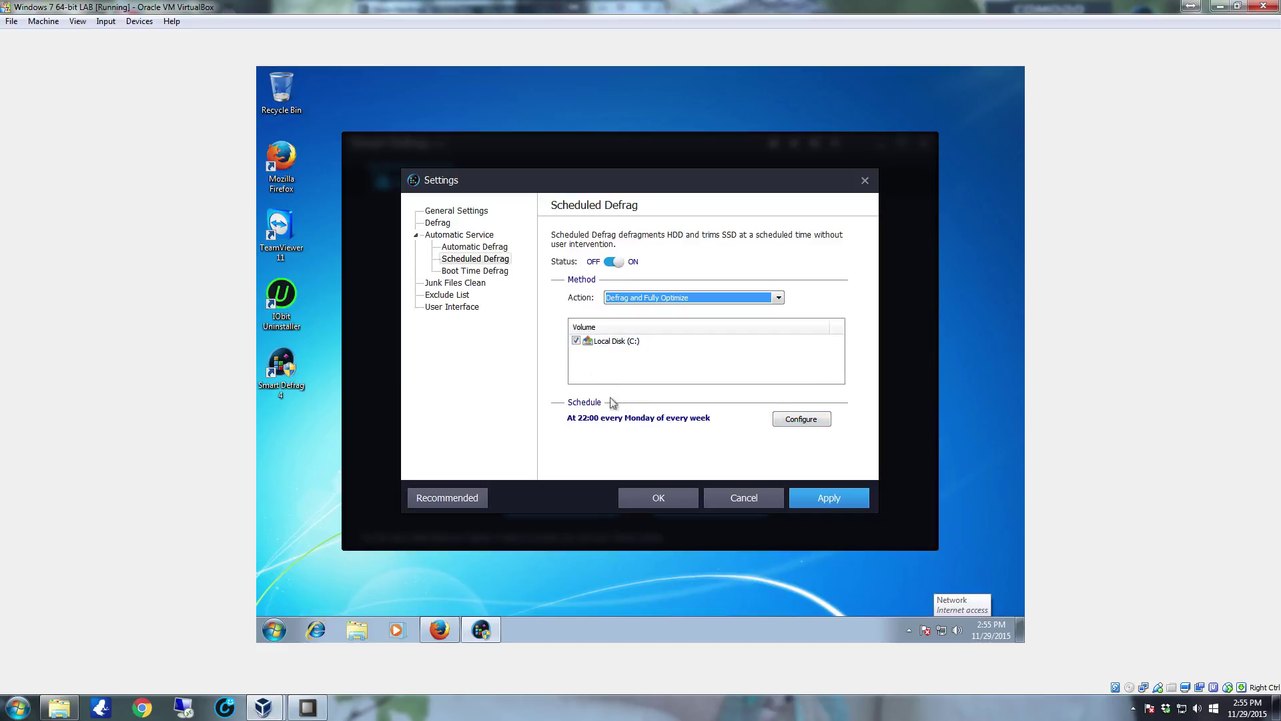
{"action": "left_click", "coordinate": [802, 419]}
Change the defrag schedule to Every month, day 1 at 22:00, and confirm
{"action": "left_click", "coordinate": [647, 321]}
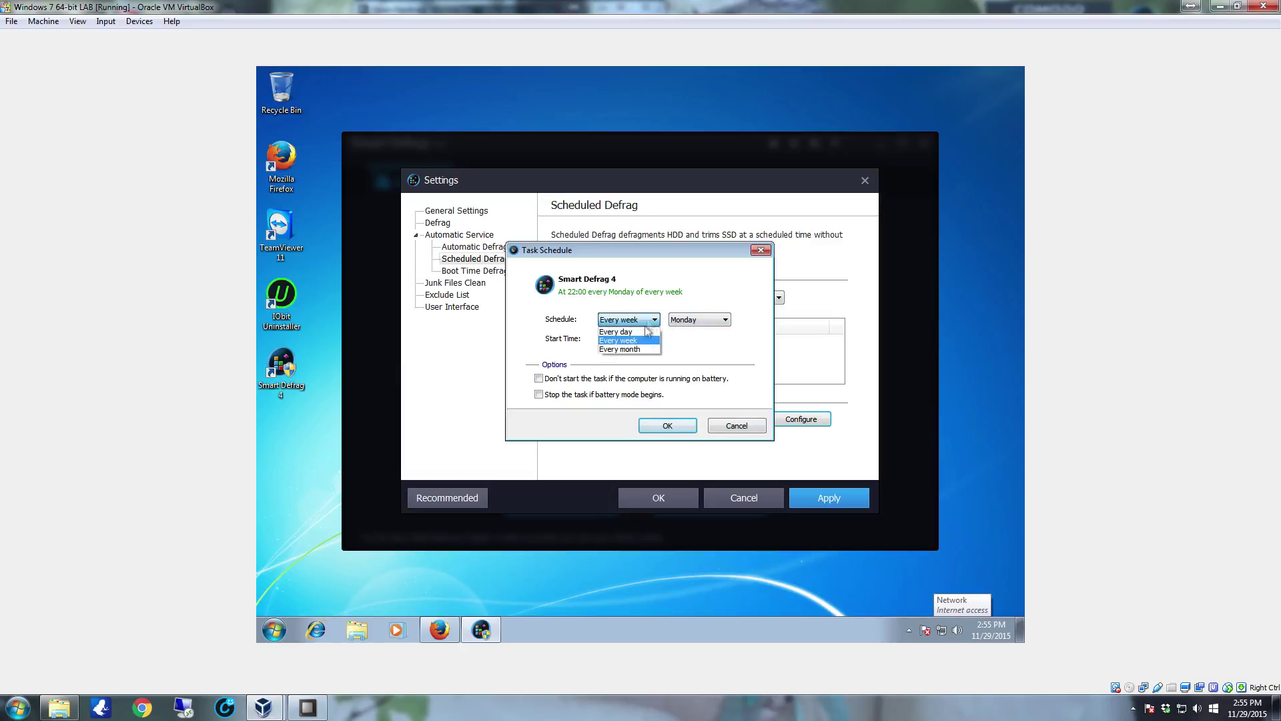
{"action": "left_click", "coordinate": [641, 349]}
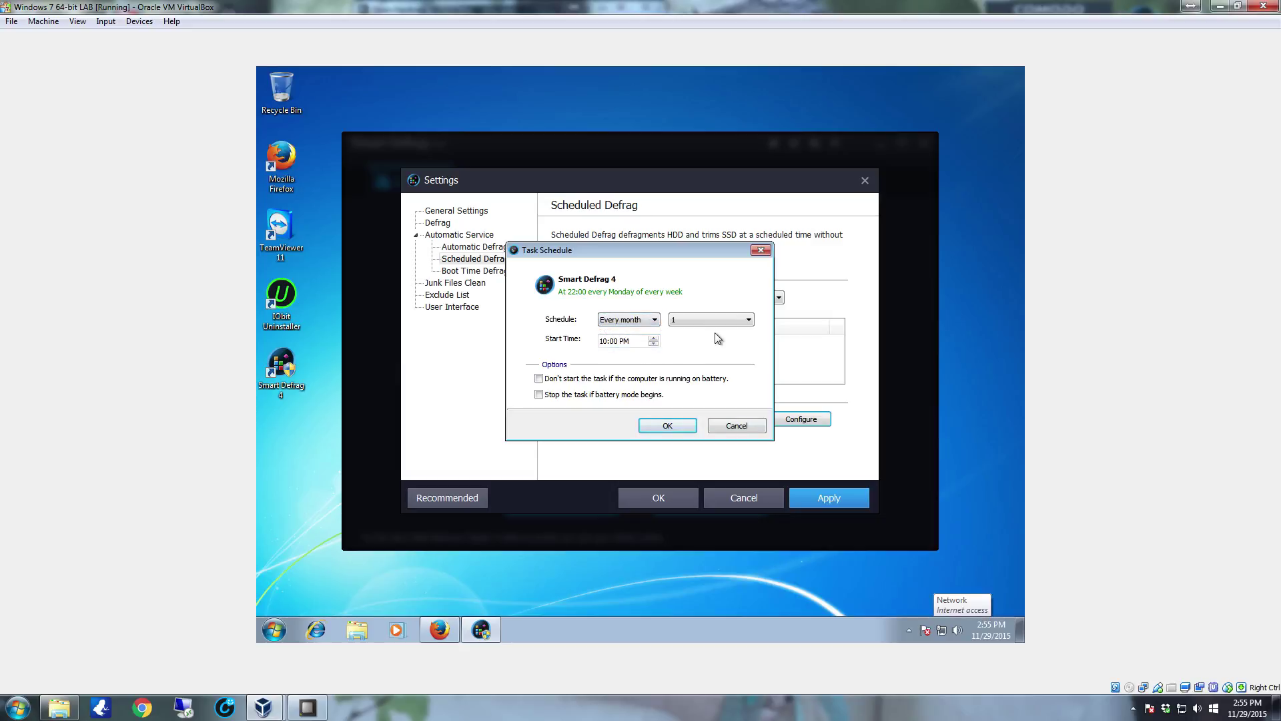
{"action": "left_click", "coordinate": [674, 427]}
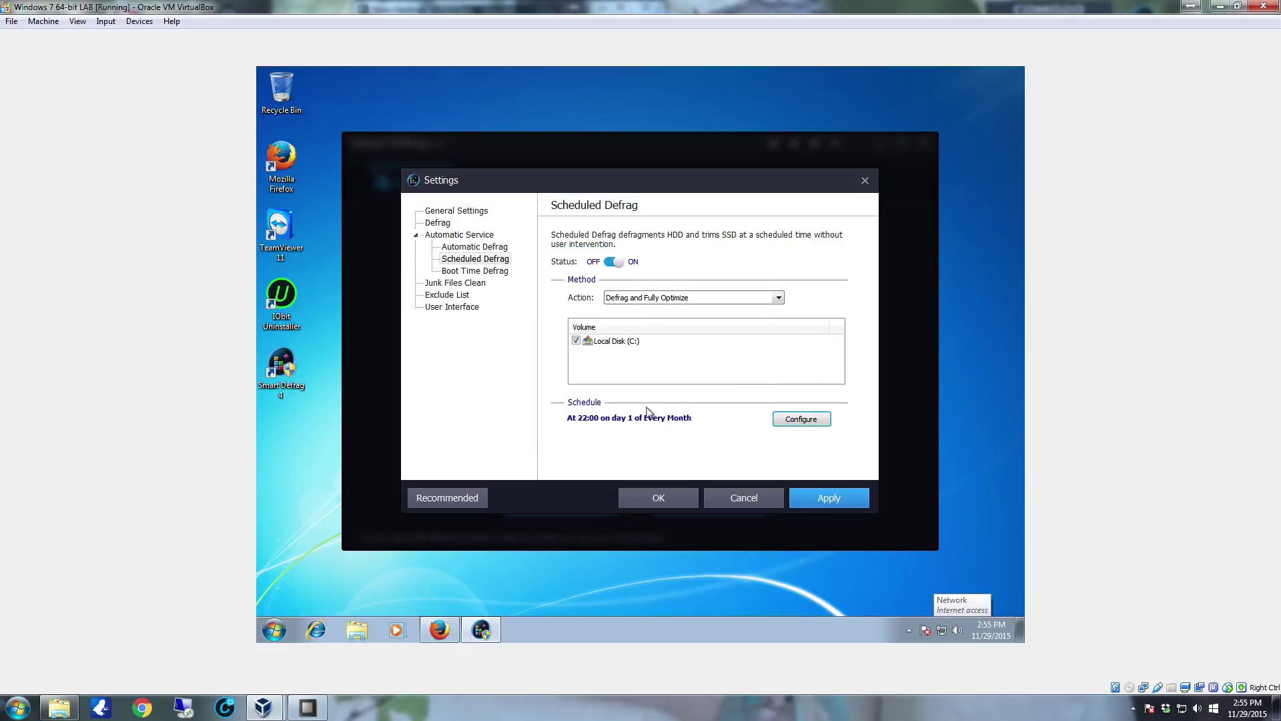
Set boot-time defrag to every 14 days on first boot, then apply and close Settings
{"action": "left_click", "coordinate": [481, 270]}
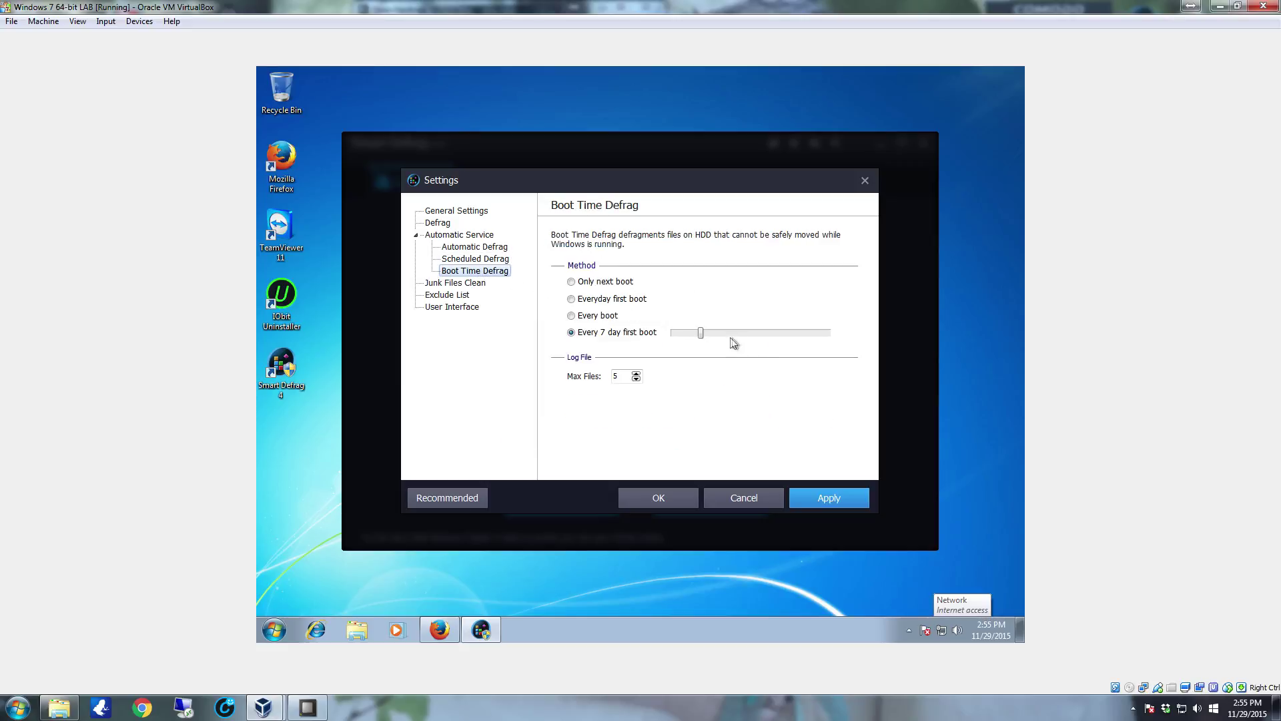
{"action": "left_click_drag", "start_coordinate": [701, 332], "coordinate": [739, 332]}
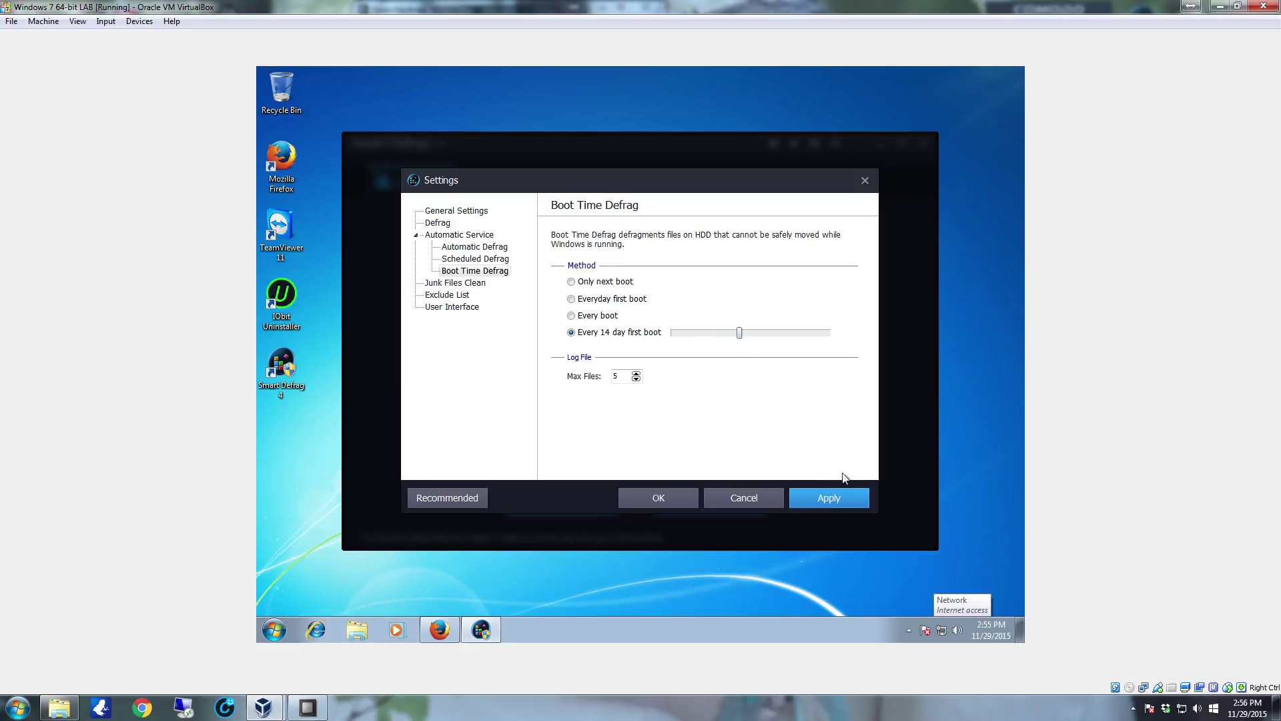
{"action": "left_click", "coordinate": [839, 498]}
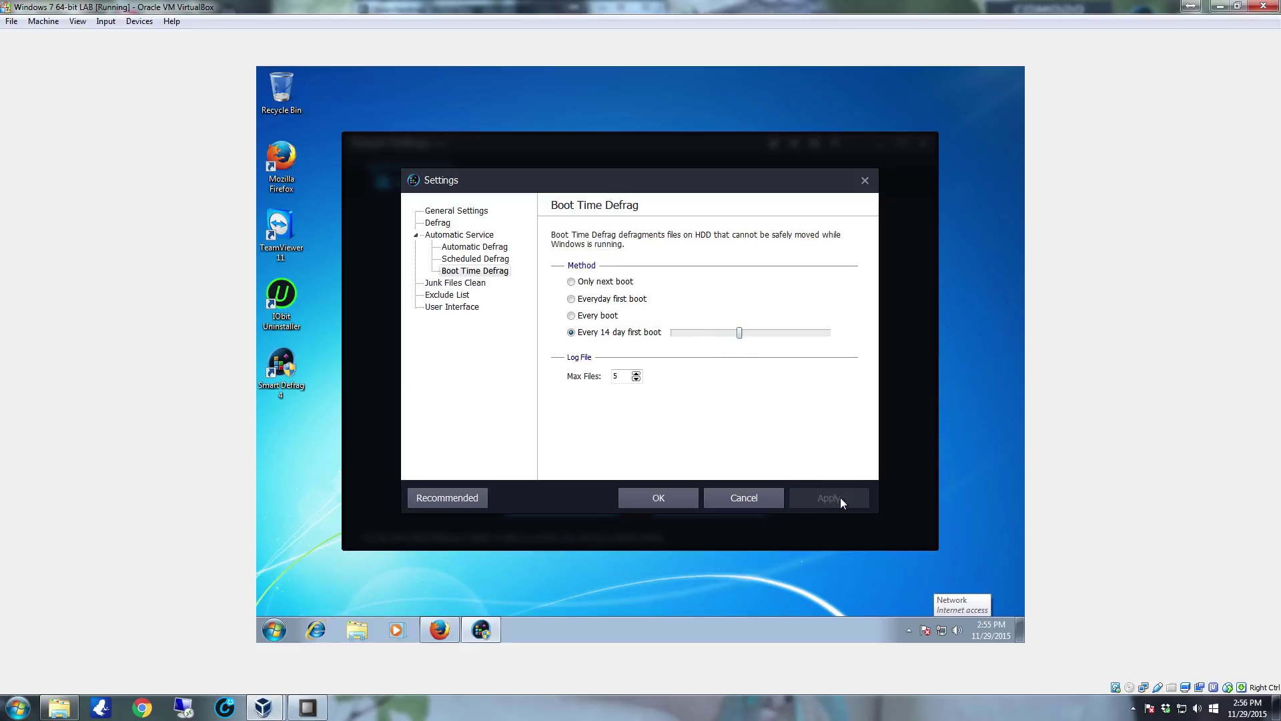
{"action": "left_click", "coordinate": [680, 493]}
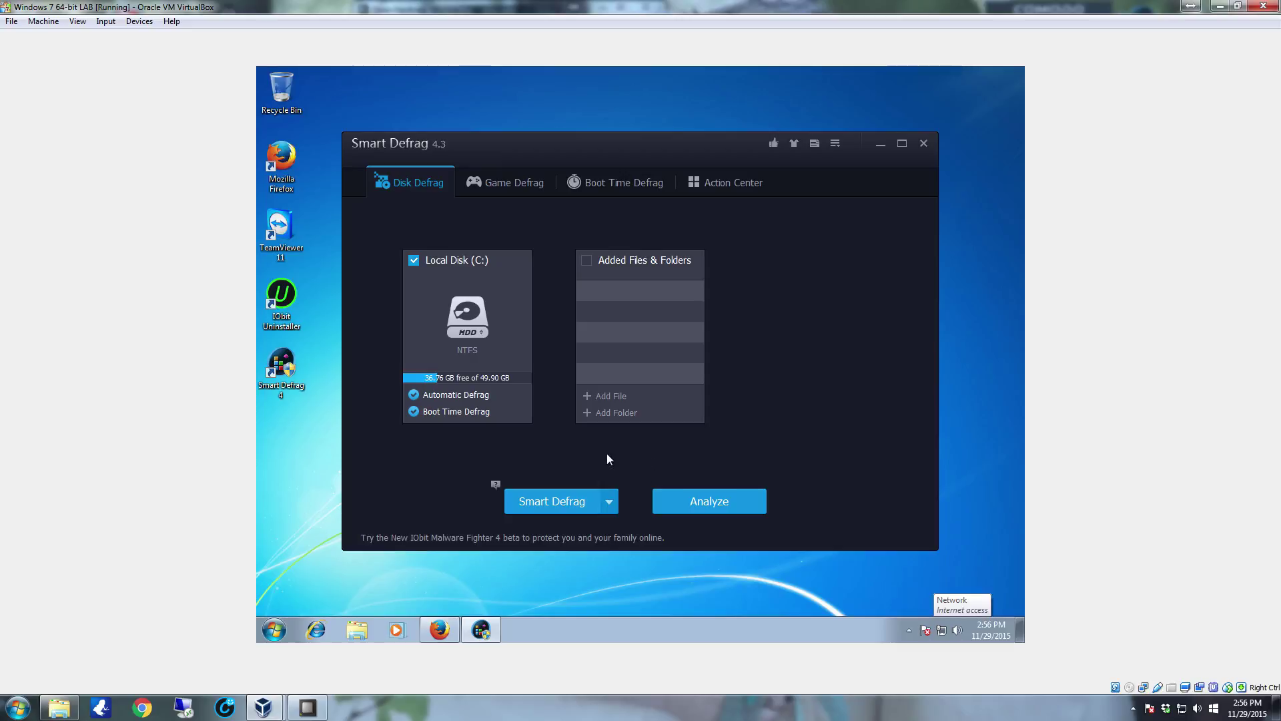
Run Defrag and Fully Optimize on Local Disk (C:), cleaning junk files first
{"action": "left_click", "coordinate": [610, 502]}
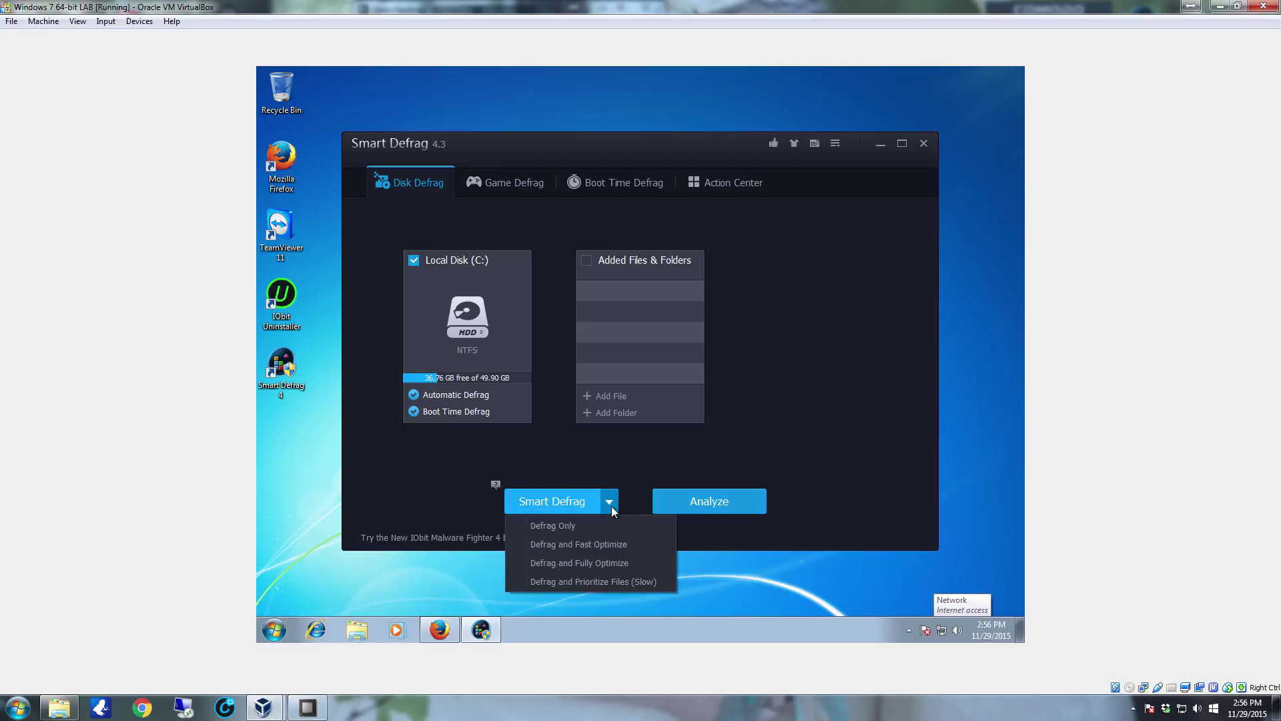
{"action": "left_click", "coordinate": [586, 562]}
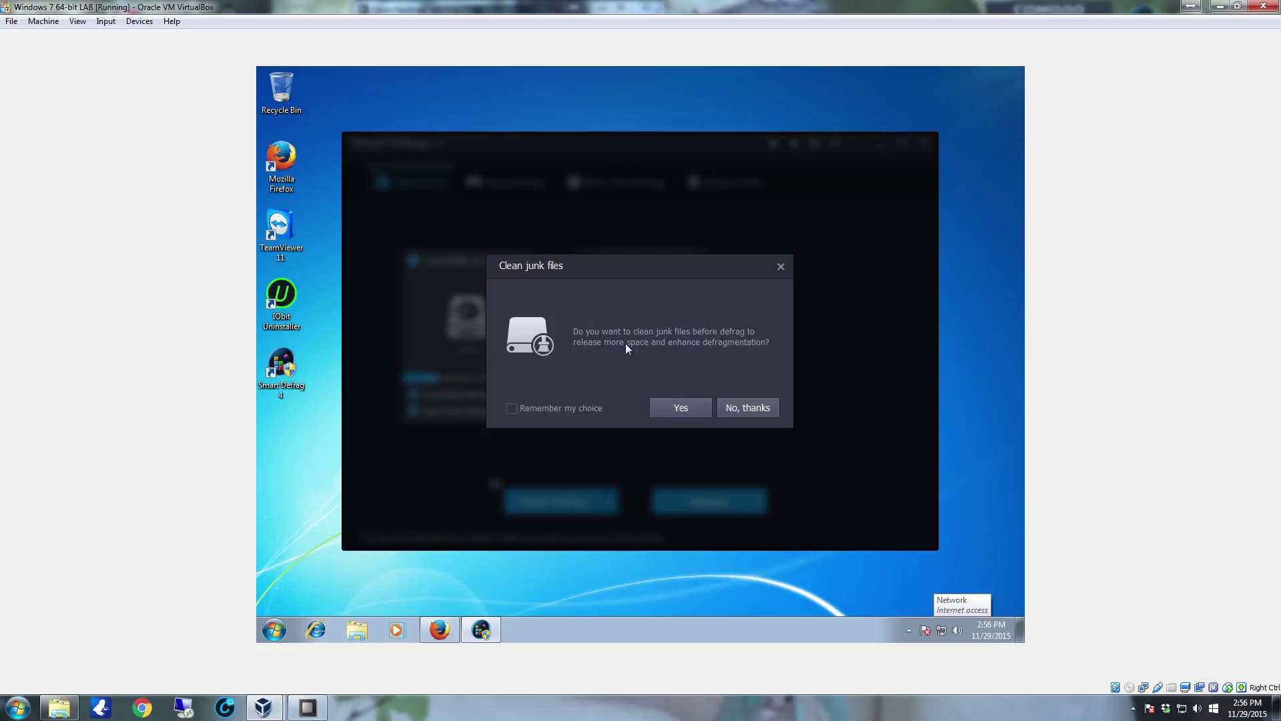
{"action": "left_click", "coordinate": [680, 407]}
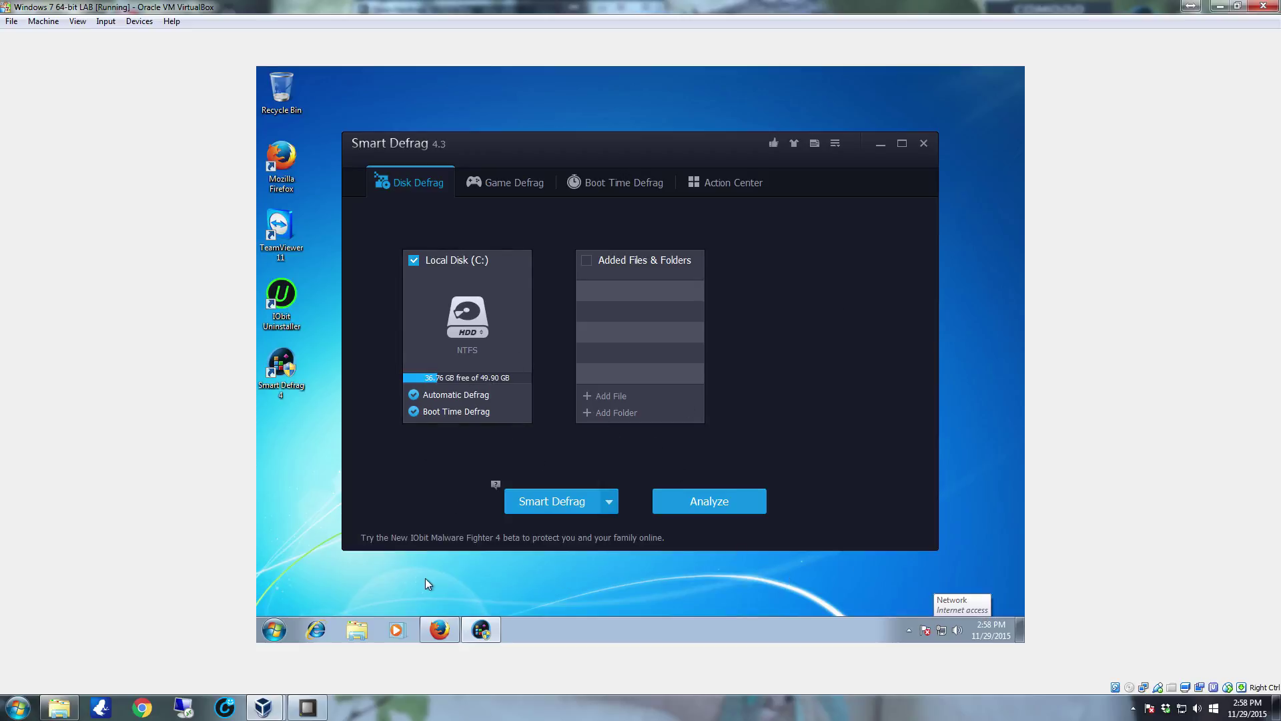
Wait for the junk file scan and defragmentation of Local Disk (C:) to finish
{"action": "mouse_move", "coordinate": [465, 397]}
Browse the Game Defrag, Boot Time Defrag and Action Center pages, then return to Disk Defrag
{"action": "left_click", "coordinate": [507, 187]}
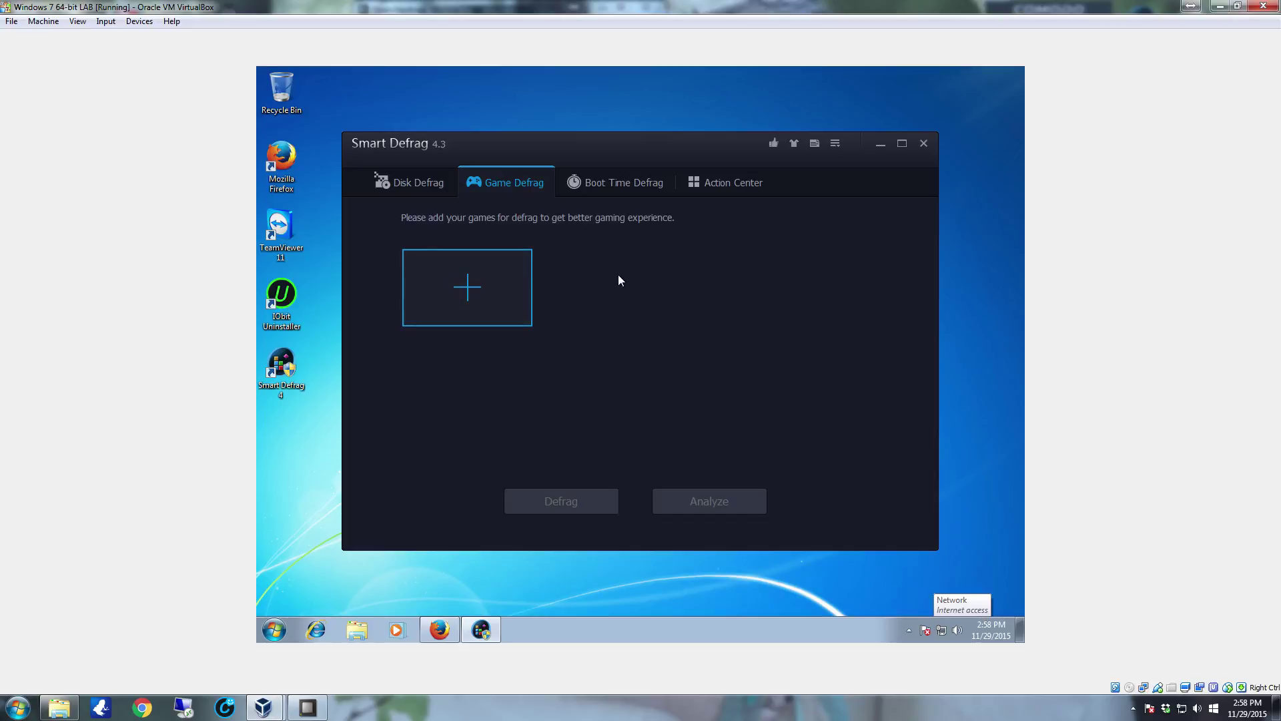
{"action": "left_click", "coordinate": [590, 190]}
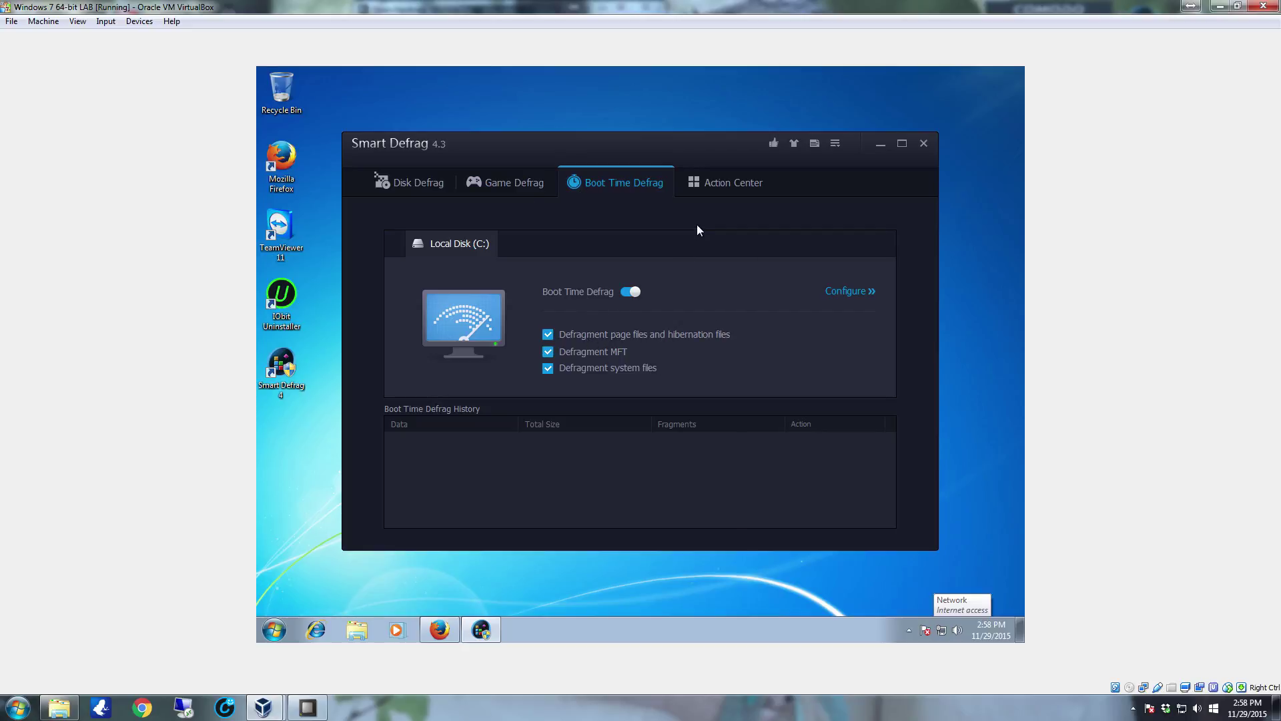
{"action": "left_click", "coordinate": [730, 190]}
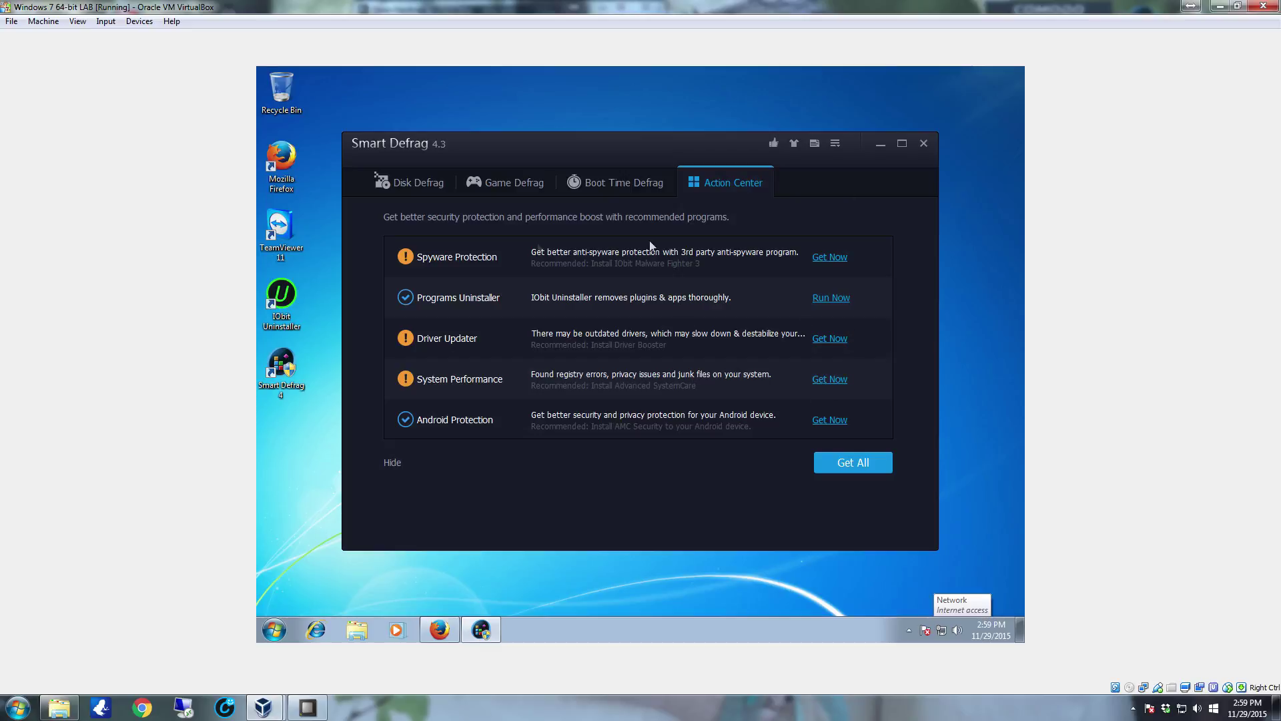
{"action": "left_click", "coordinate": [398, 191]}
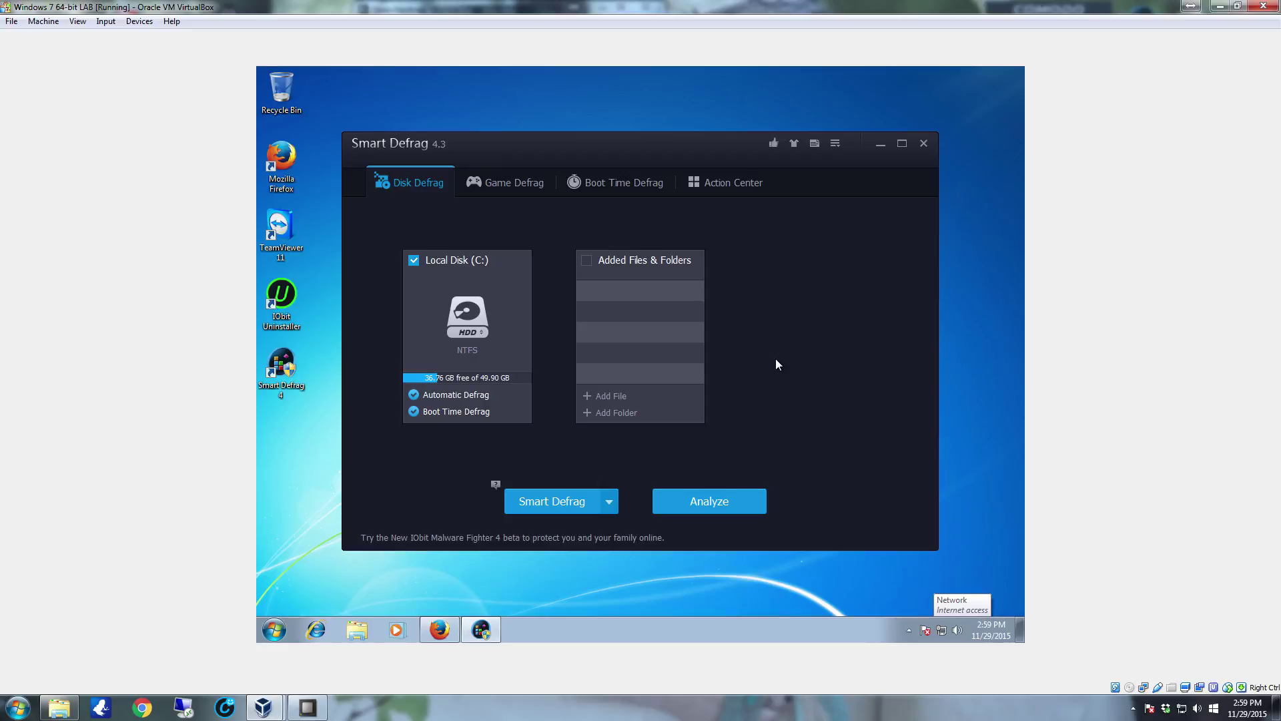
Show and dismiss the taskbar's hidden notification icons, then move focus out of the virtual machine
{"action": "left_click", "coordinate": [909, 630]}
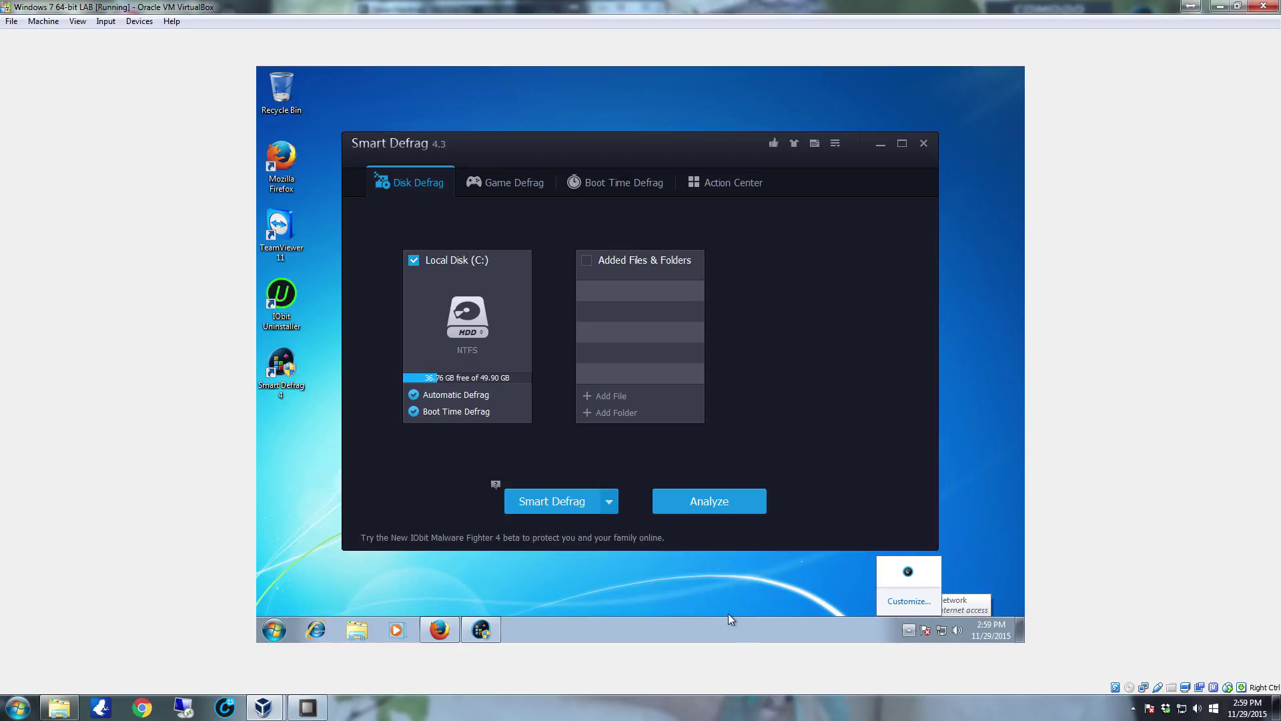
{"action": "left_click", "coordinate": [694, 619]}
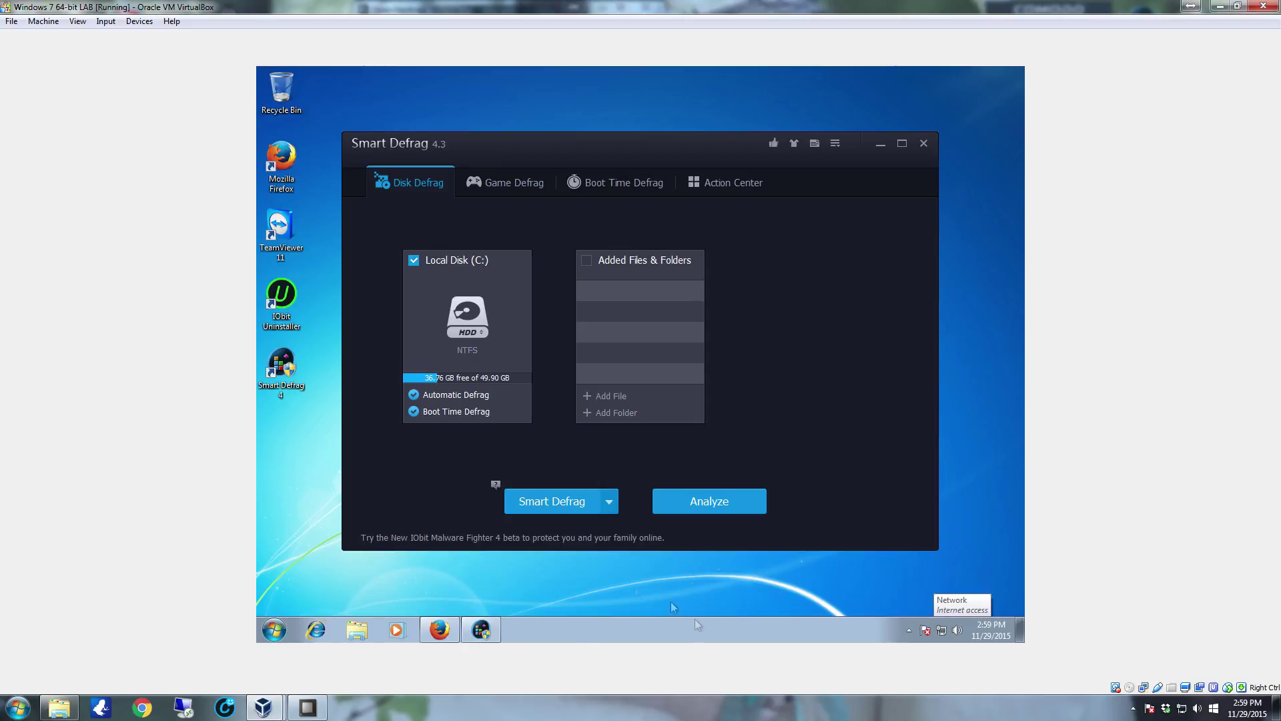
{"action": "left_click", "coordinate": [591, 719]}
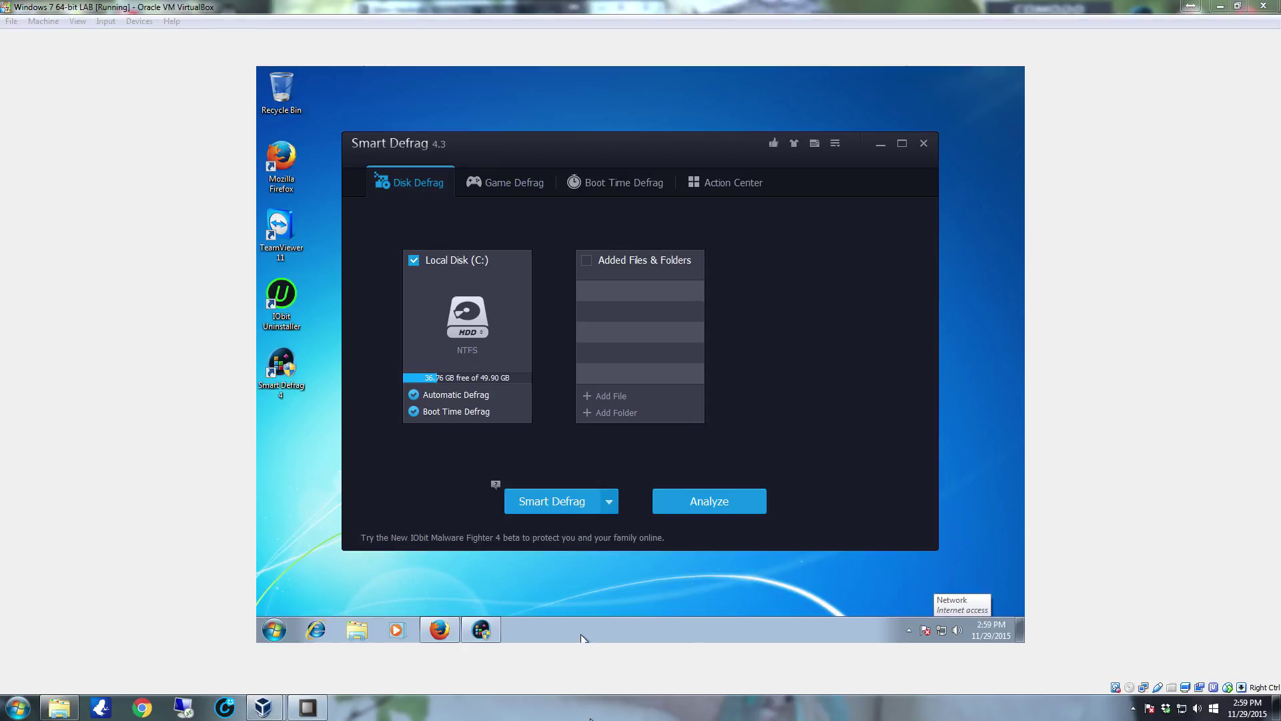